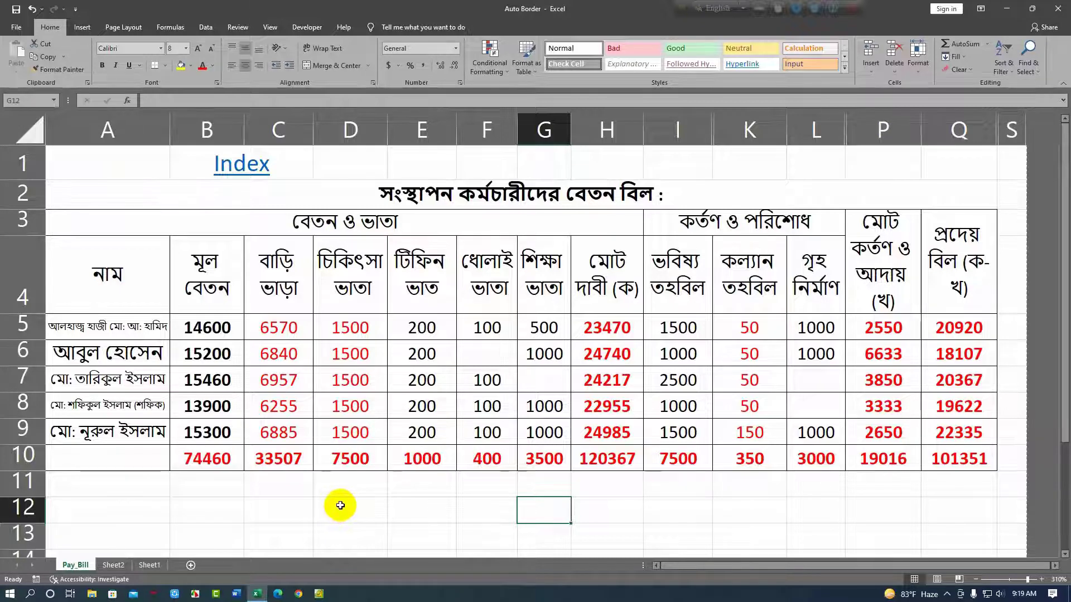
Switch to Sheet2 and enter sample text in cells F8 through J8.
key("ctrl+Page_Down")
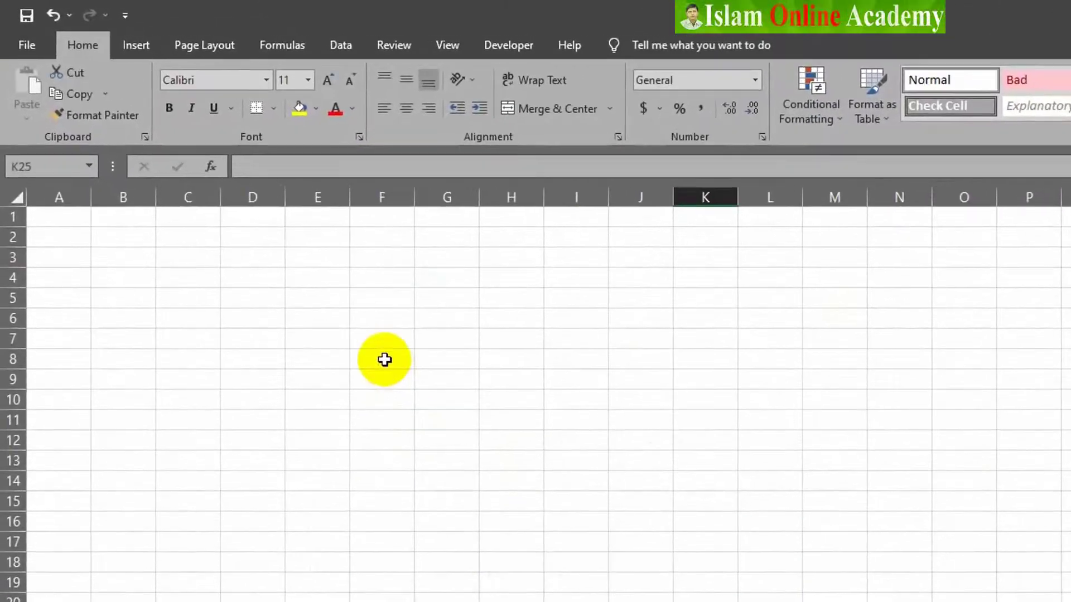
left_click(385, 360)
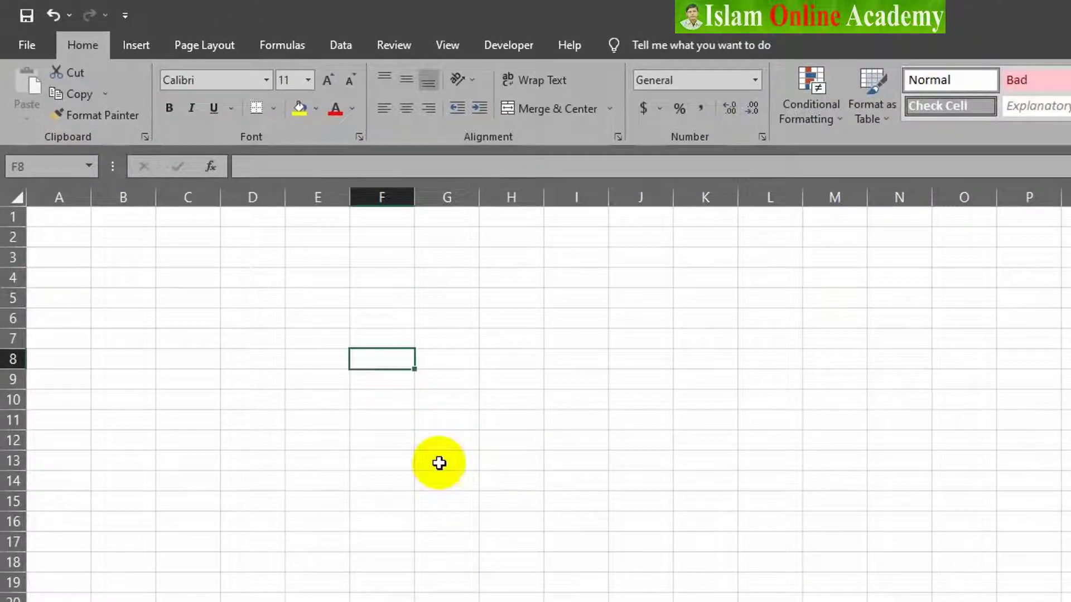
type("hfdjh")
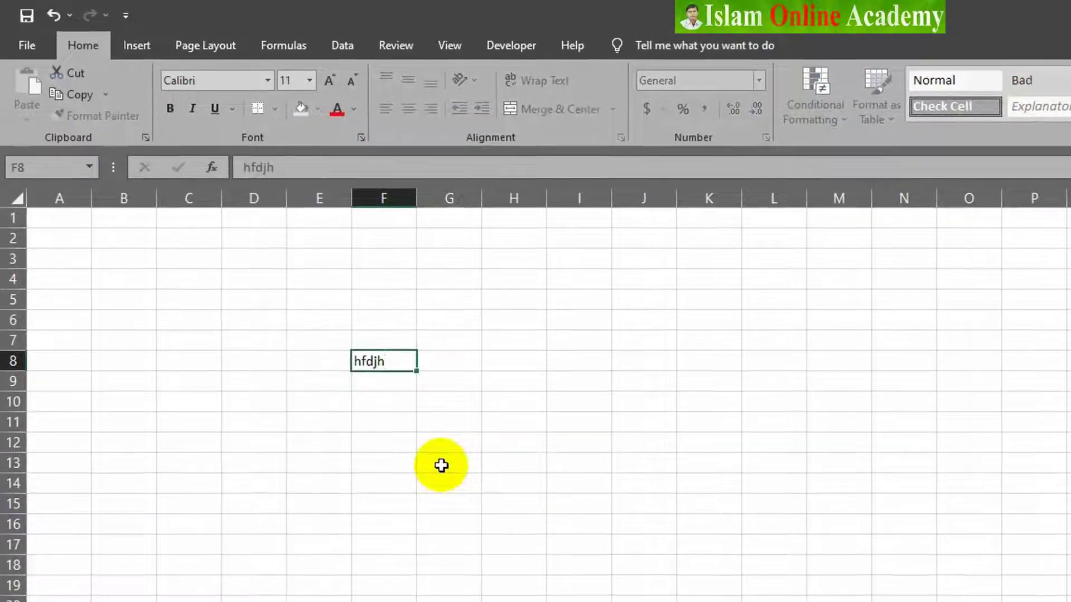
key("Tab")
type("dfhdjh")
key("Tab")
type("dh")
key("Tab")
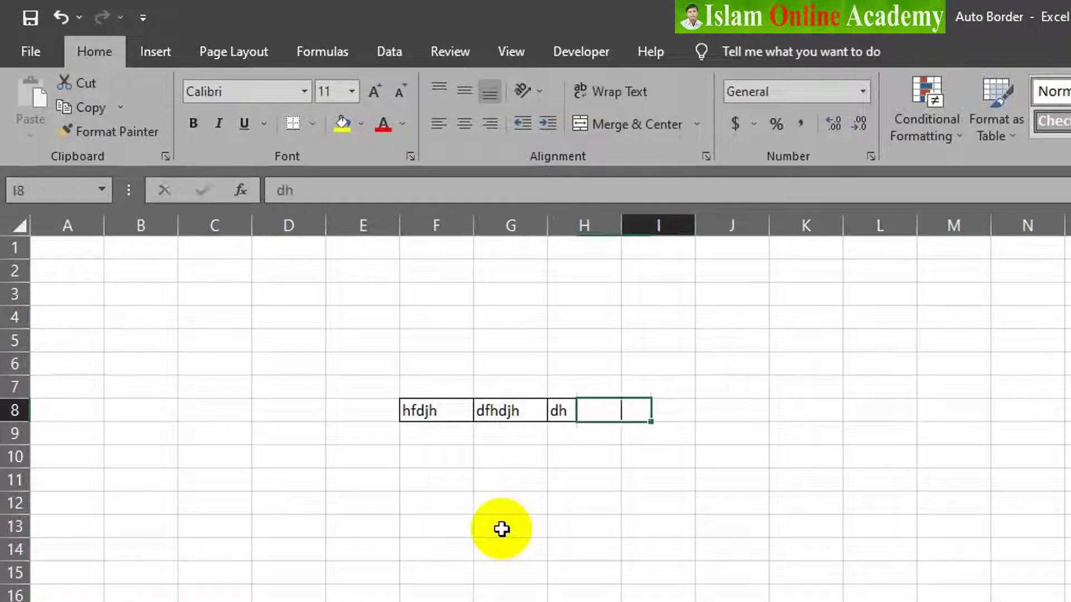
type("j")
key("Tab")
type("fhjhf")
Enter sample text in cell G17.
left_click(509, 599)
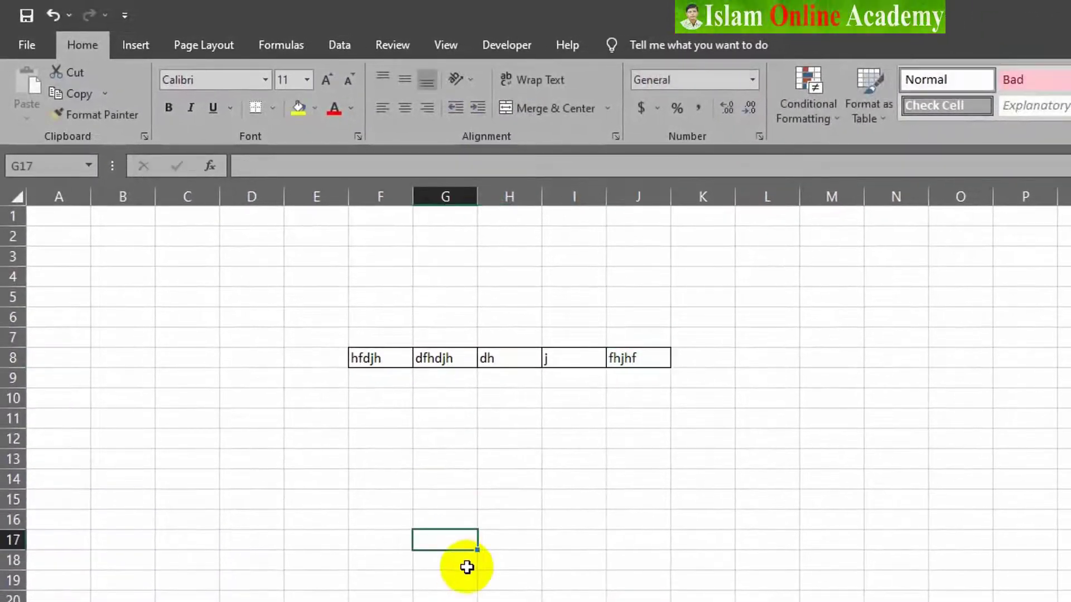
type("jdfhjdhfj")
key("Tab")
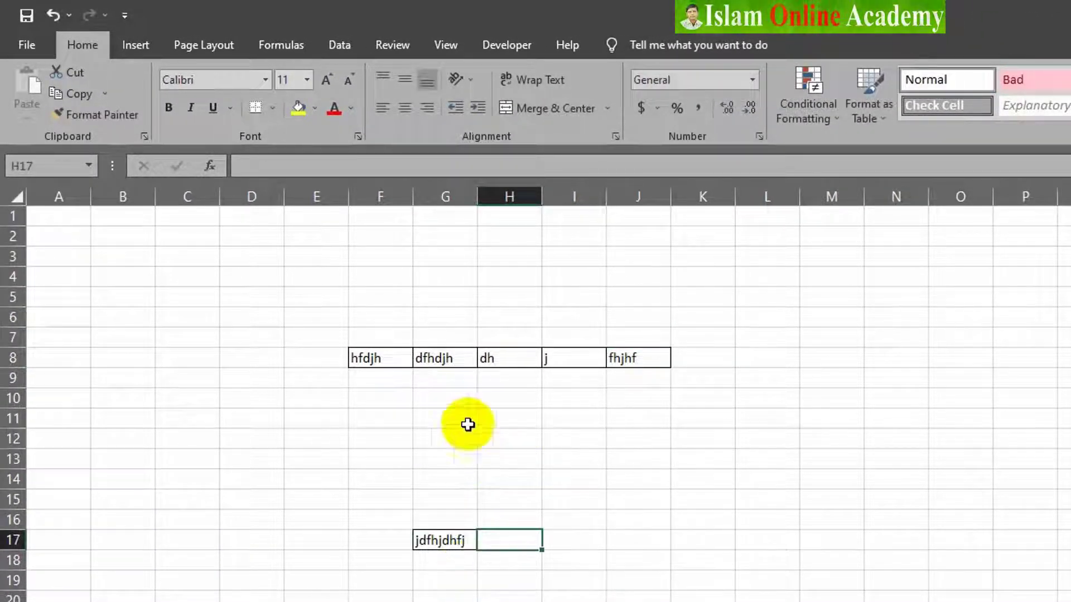
Clear the sample entries from the block spanning E5 to L19.
mouse_move(312, 298)
left_mouse_down()
mouse_move(497, 451)
mouse_move(770, 601)
left_mouse_up()
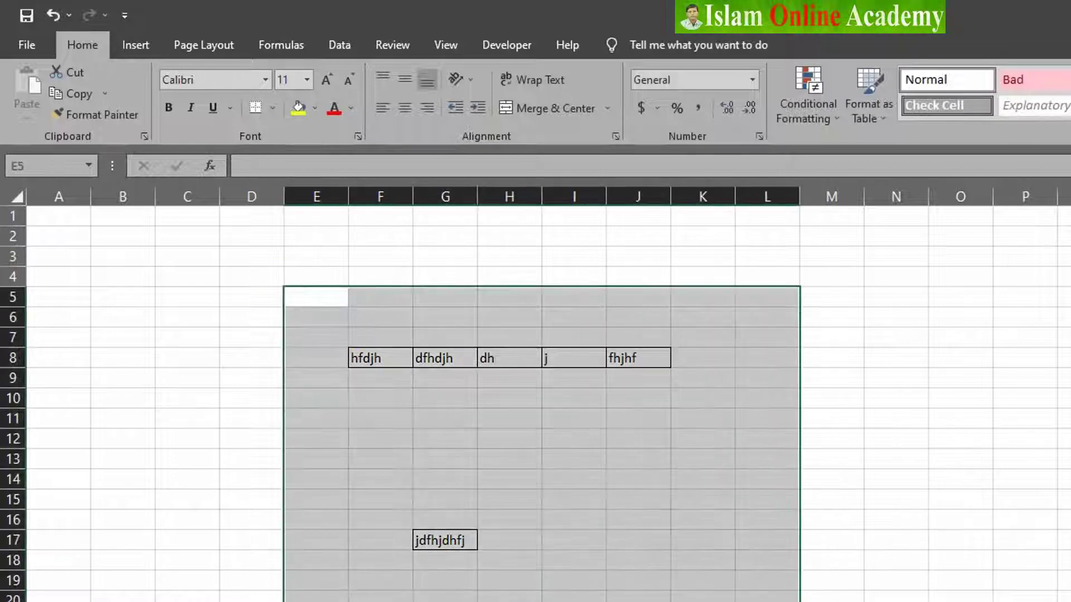
key("Delete")
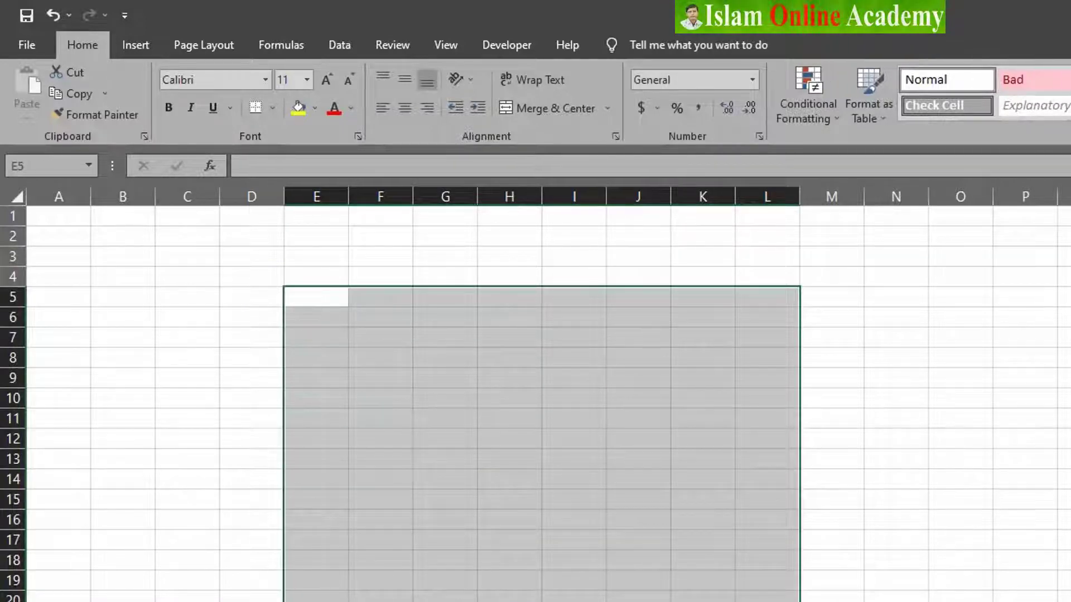
left_click(896, 520)
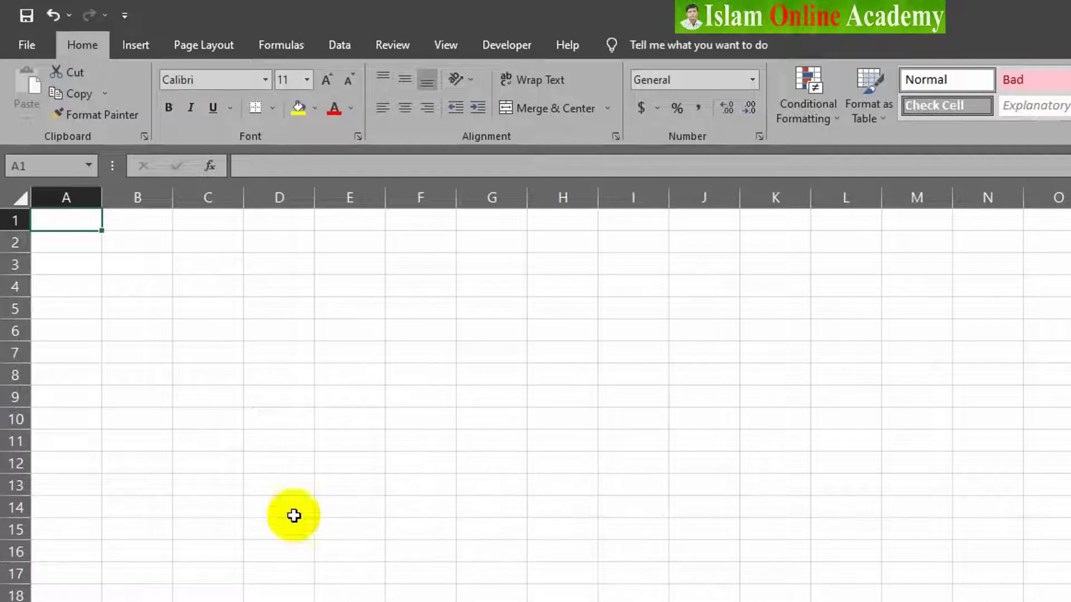
On the unformatted sheet, enter sample text in cells D8 and E8.
left_click(258, 367)
type("djfhdj")
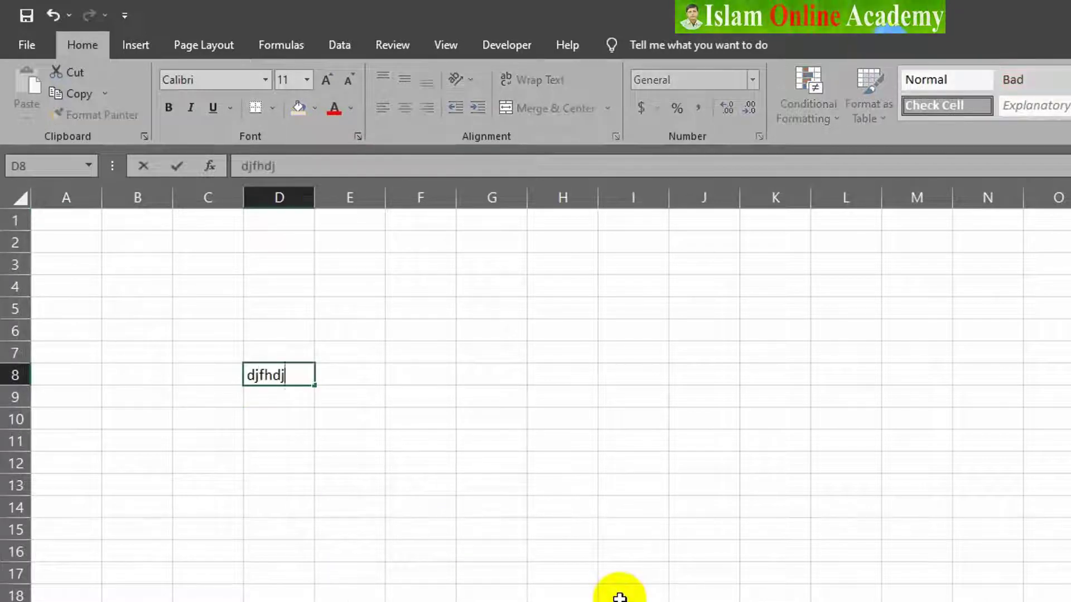
key("Tab")
type("dfjhdj")
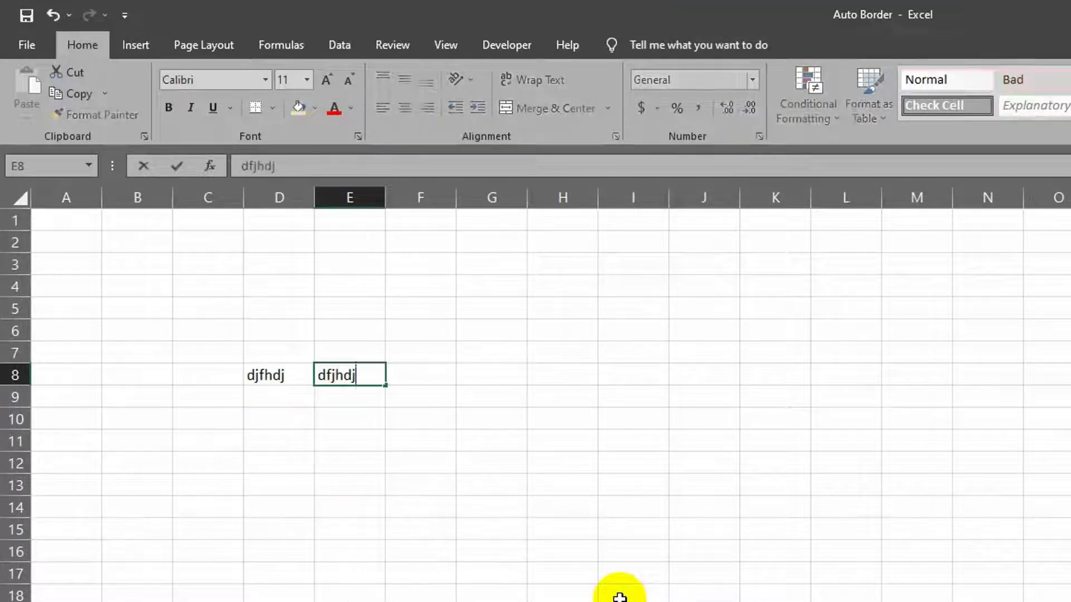
key("Tab")
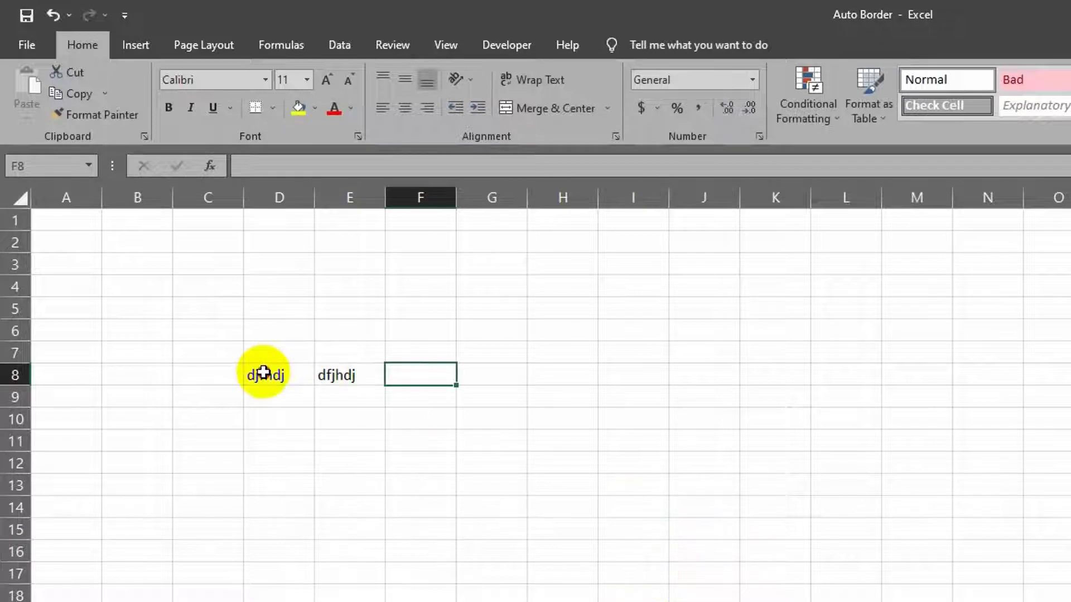
Clear the sample entries from cells D8 and E8.
left_click_drag(258, 373, 362, 396)
key("Delete")
left_click(387, 559)
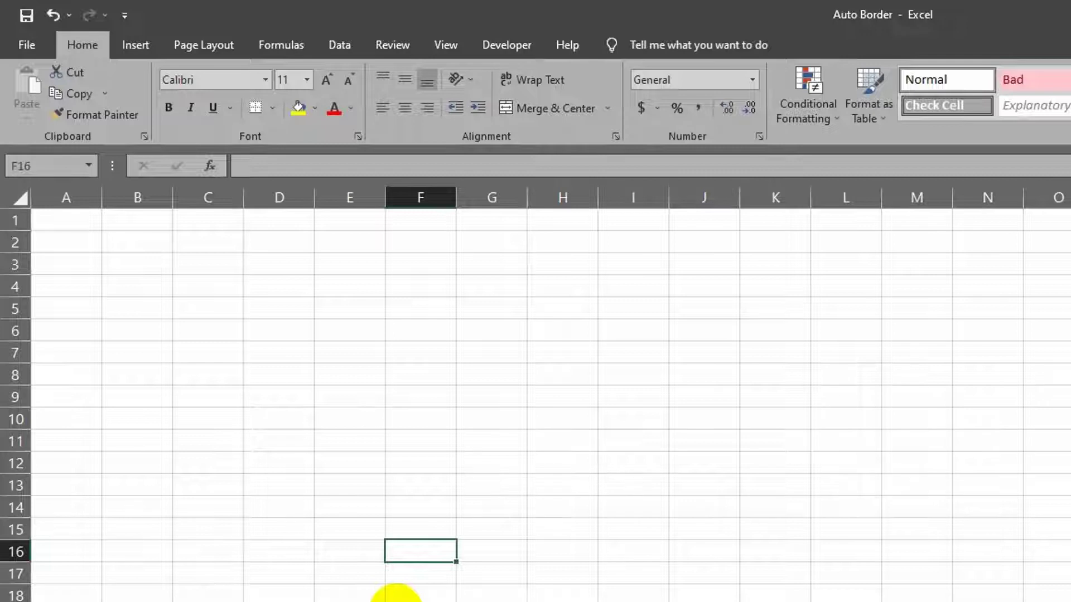
Select the entire worksheet.
key("ctrl+Home")
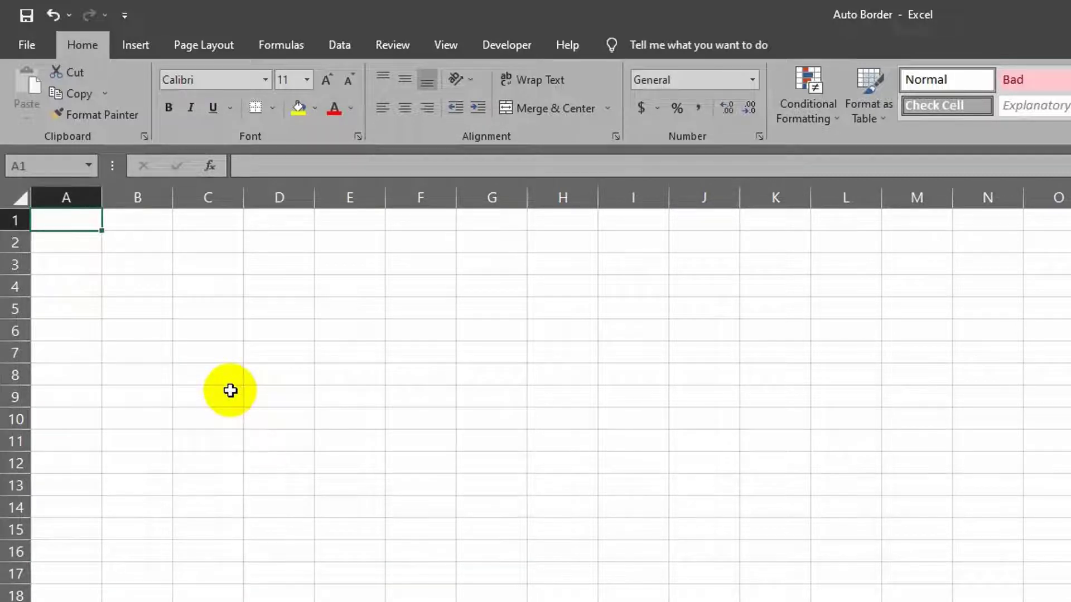
key("ctrl+a")
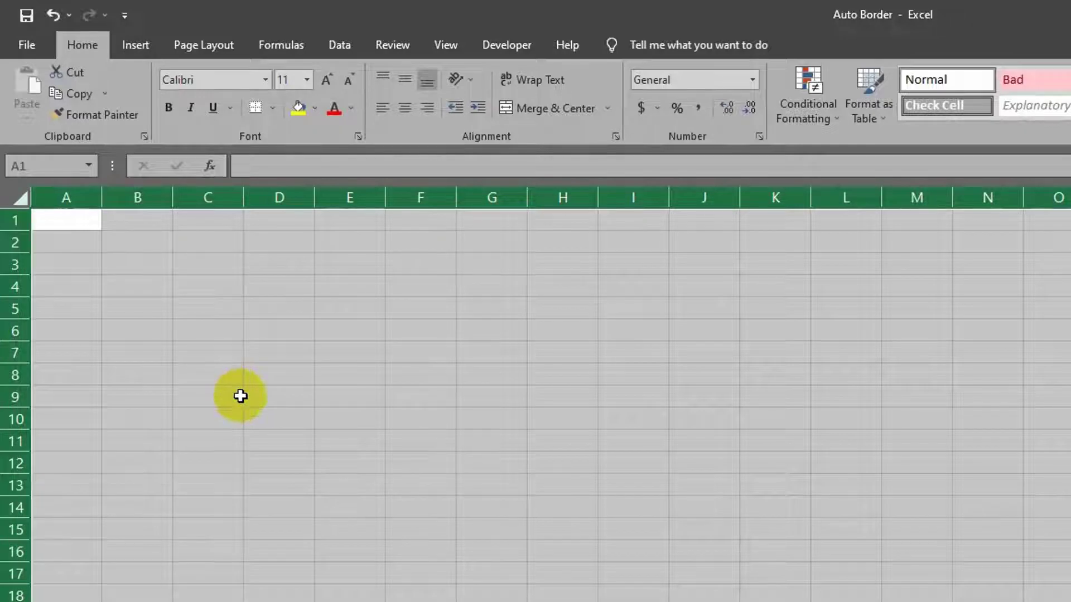
left_click(91, 263)
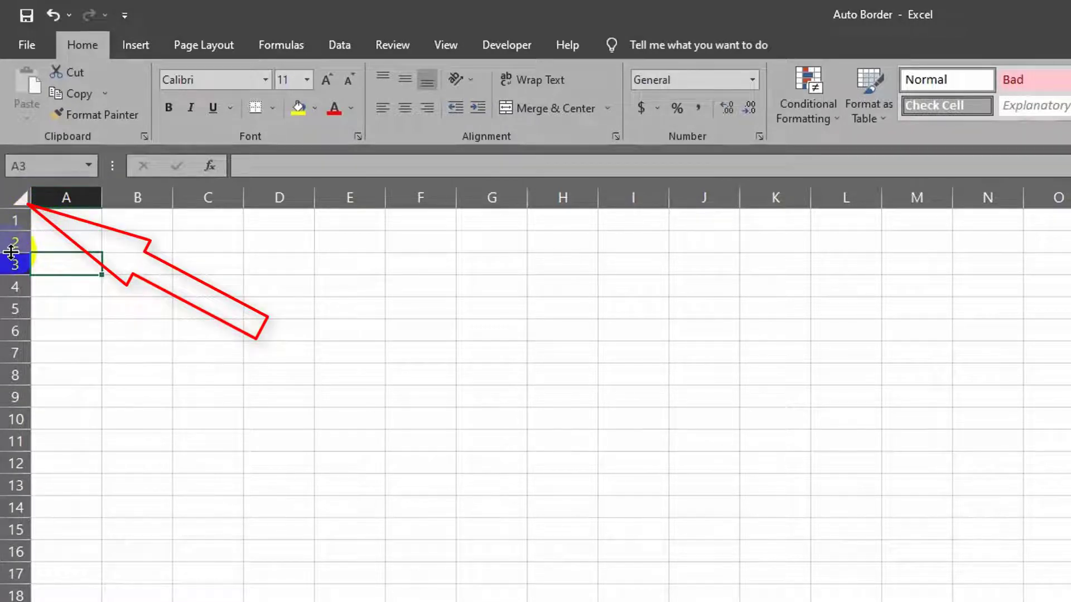
left_click(20, 199)
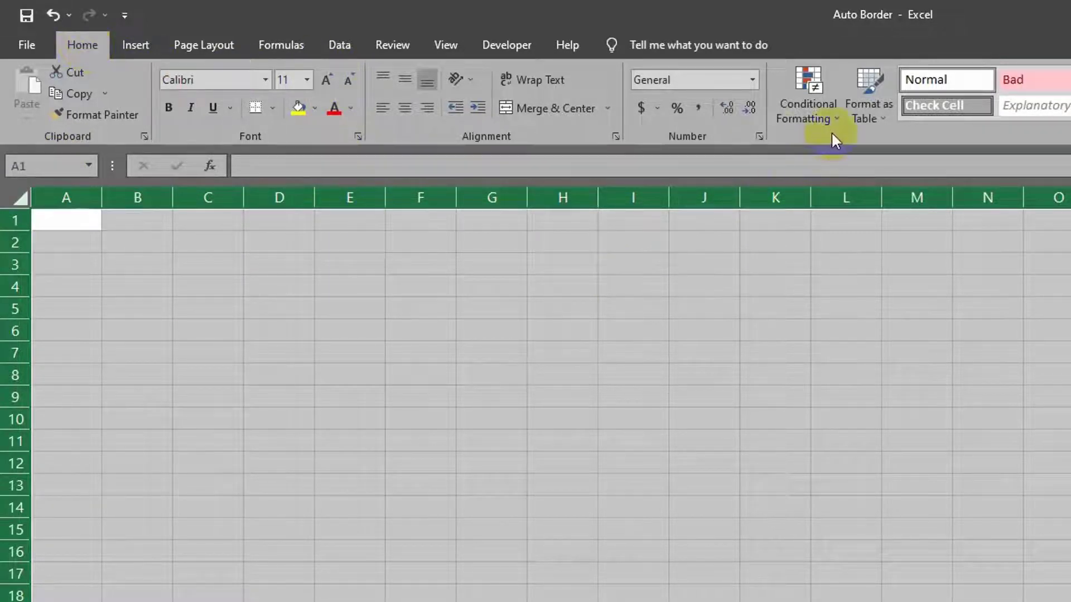
Create a new conditional formatting rule using the formula =A1<>"" to determine which cells to format.
left_click(834, 116)
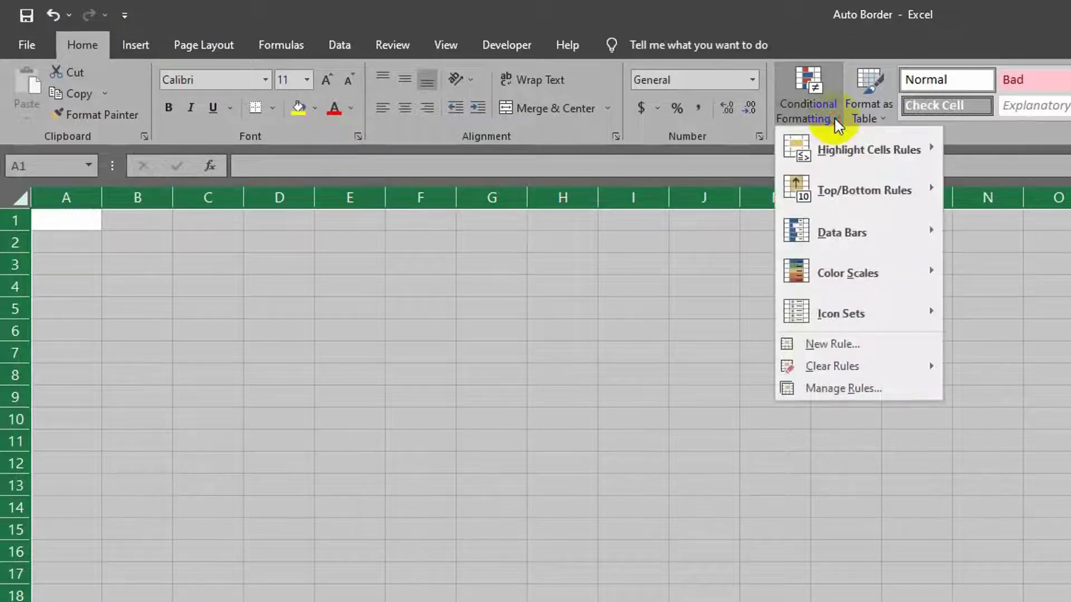
left_click(832, 344)
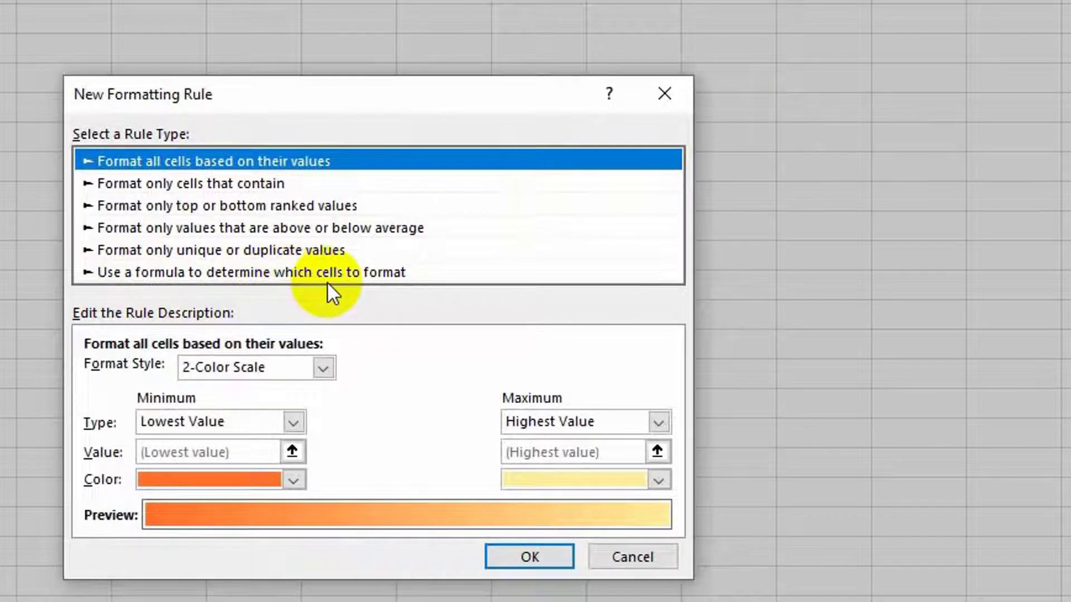
left_click(299, 273)
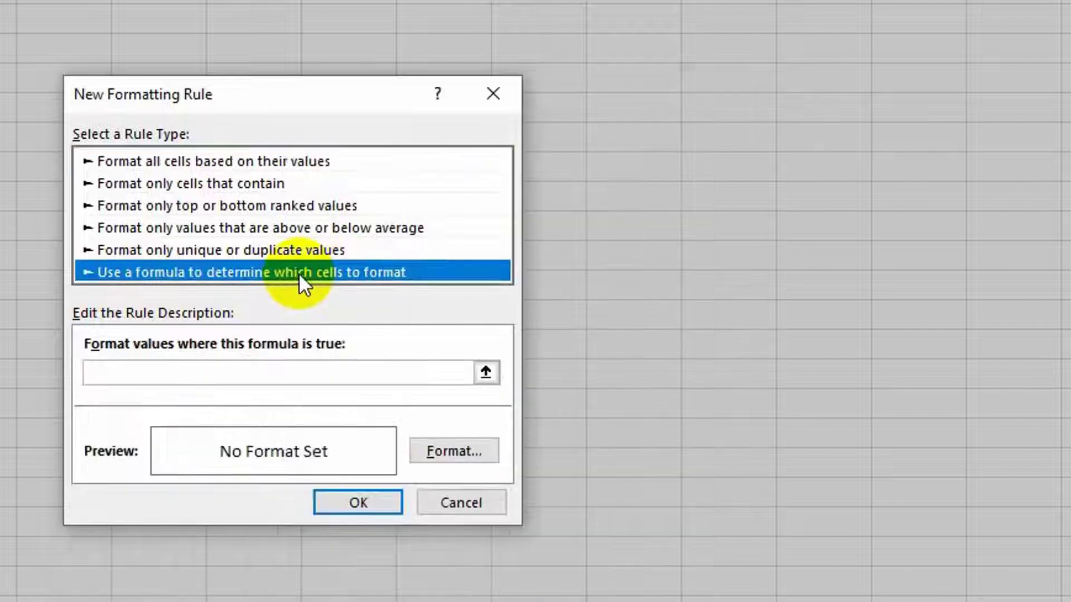
left_click(129, 371)
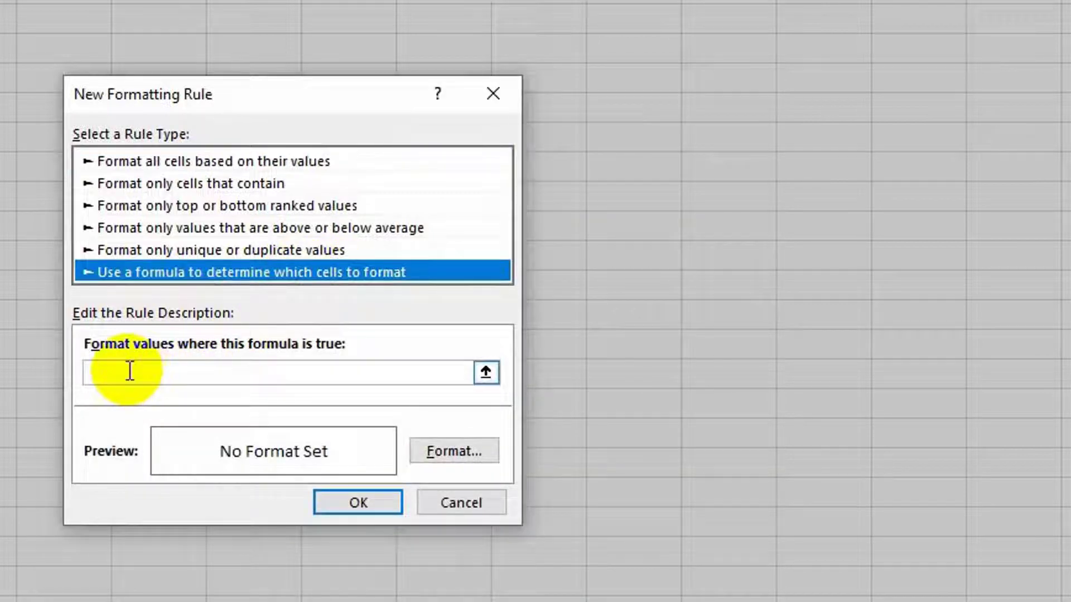
left_click(129, 370)
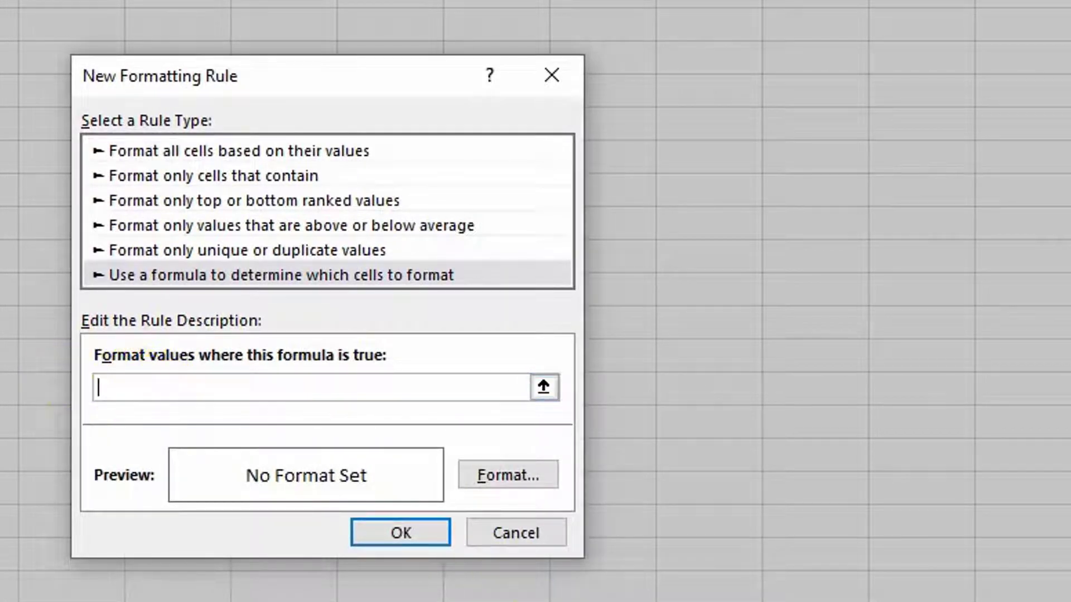
type("=")
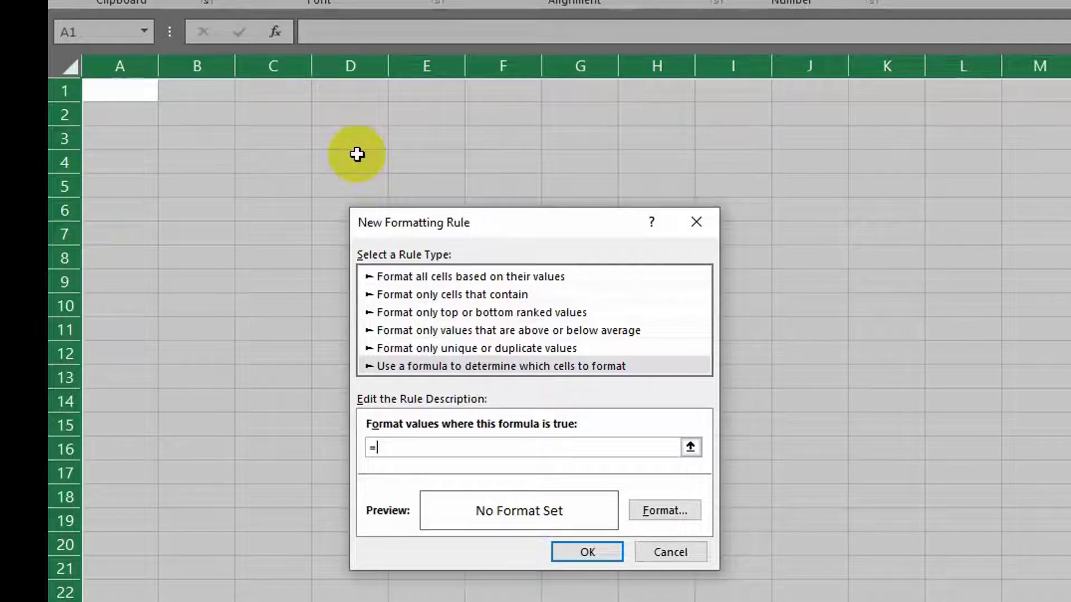
type("<>")
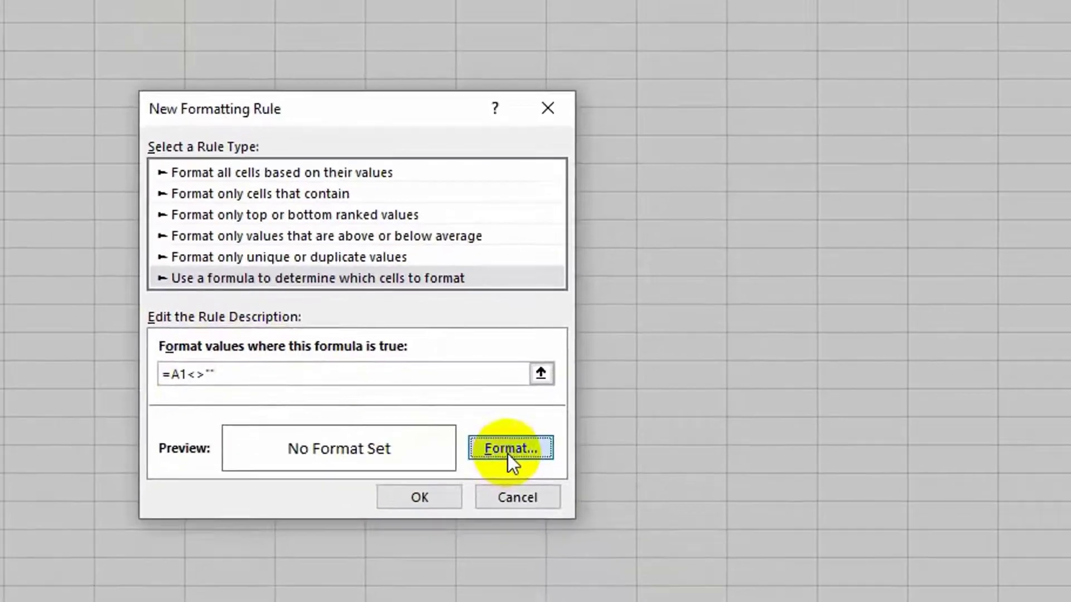
Set the rule's format to an Outline border and confirm the new rule.
left_click(496, 475)
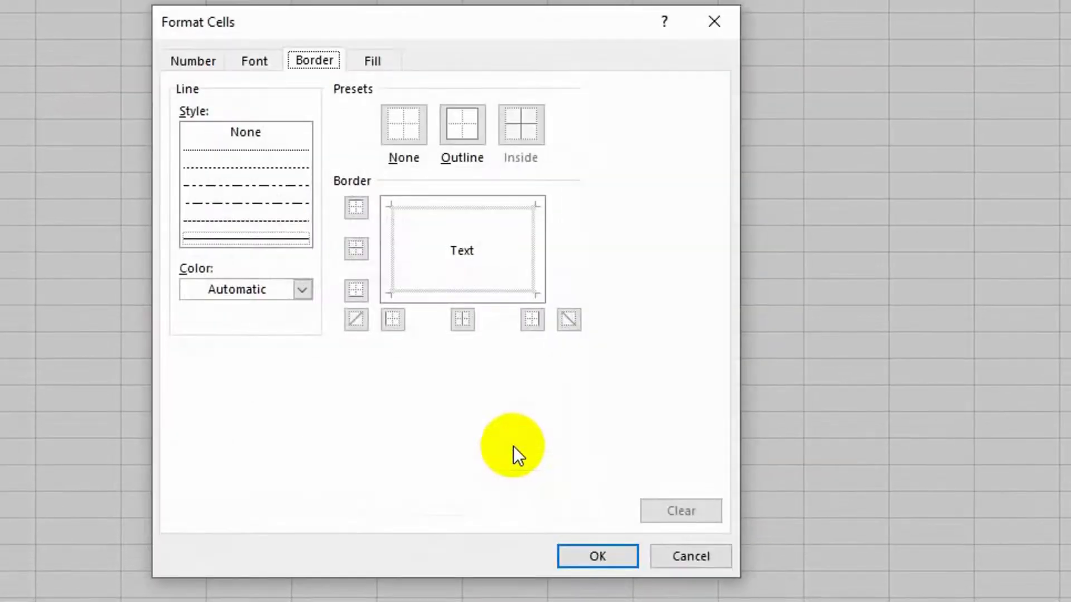
left_click(463, 125)
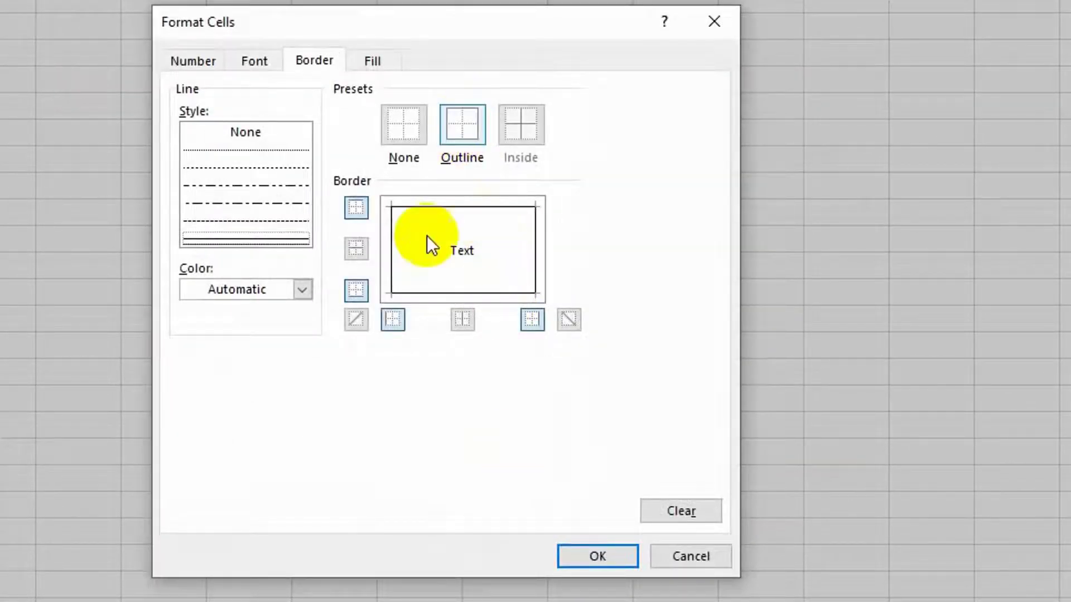
left_click(593, 552)
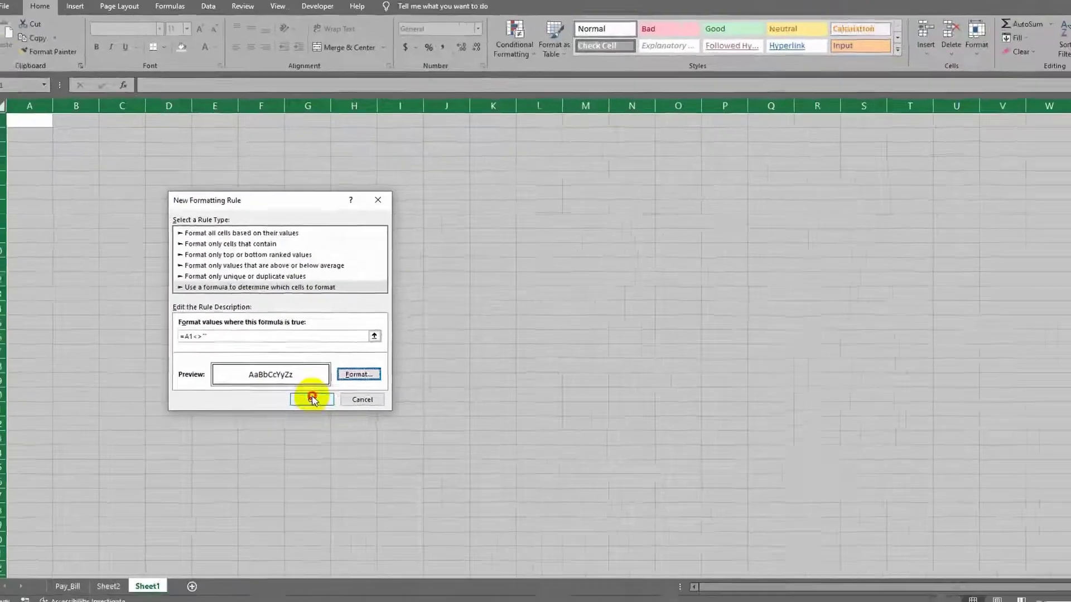
left_click(312, 399)
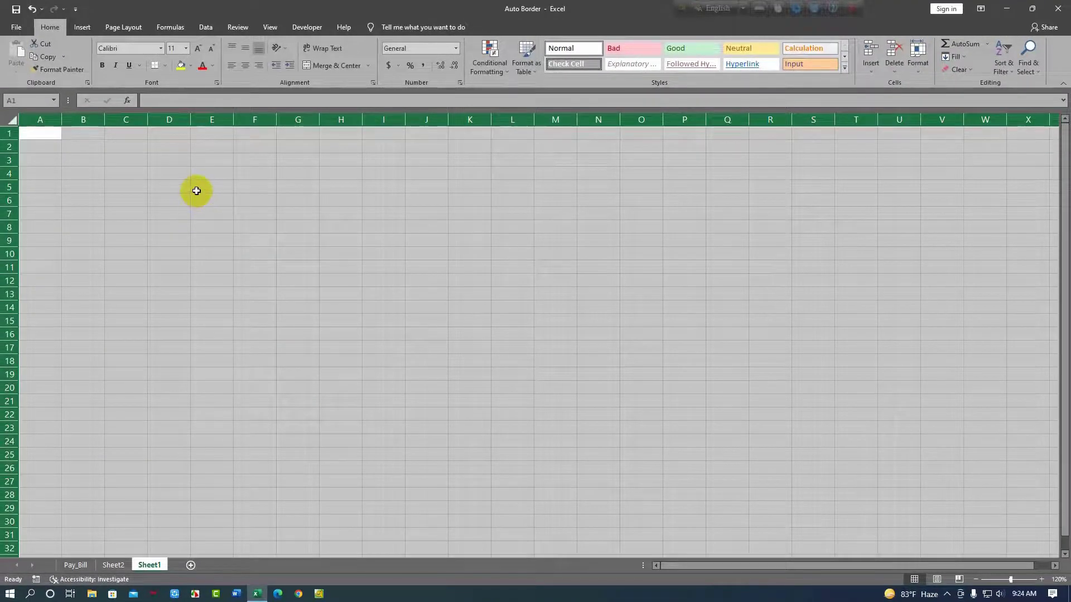
Enter sample text in cells E5, F5, G5 and G15.
left_click(197, 191)
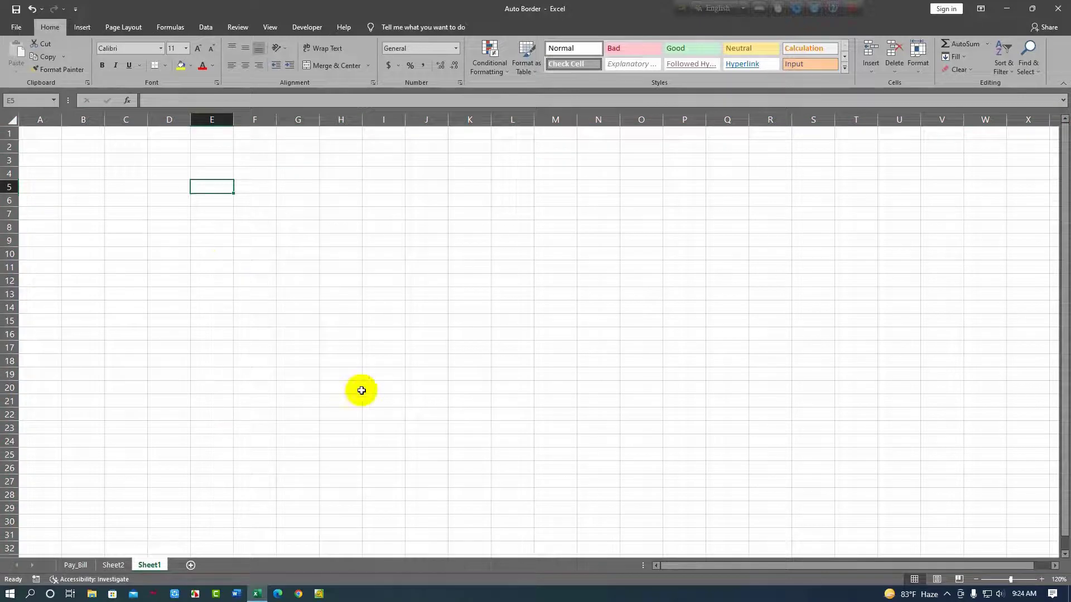
type("fdhf")
key("Tab")
type("djhfdjh")
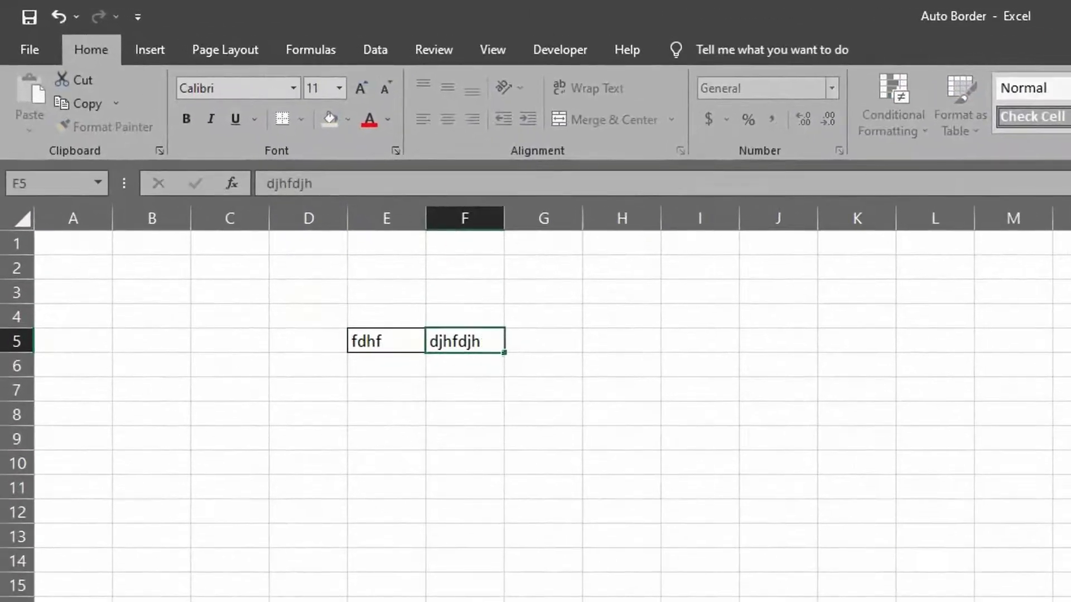
key("Tab")
type("hfhfdjhfj")
left_click(545, 586)
type("dfhdjfhjd")
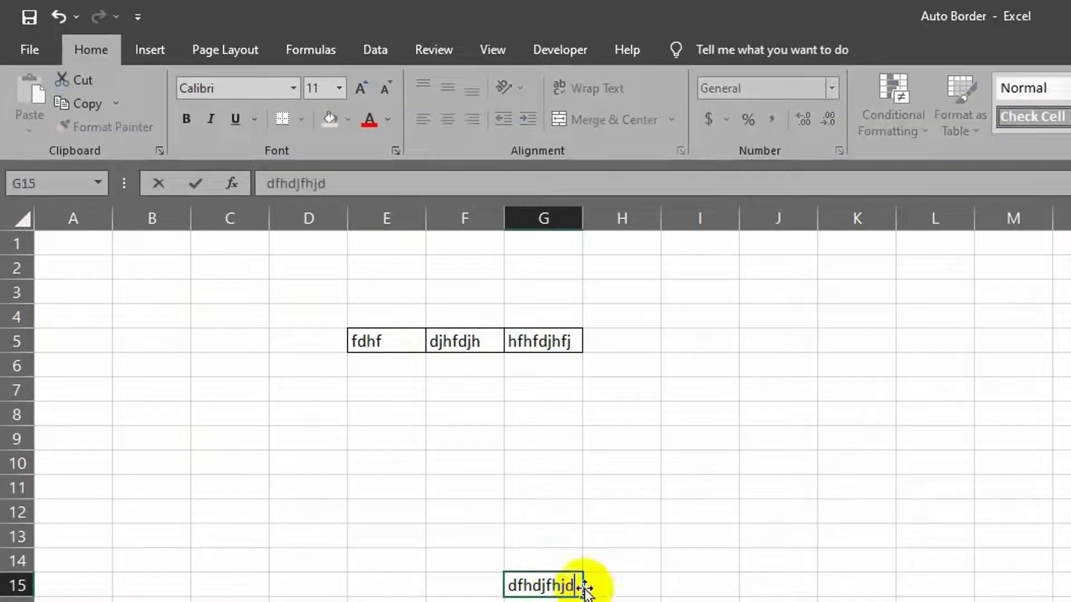
Enter sample text in cells E6 and E7.
left_click(411, 371)
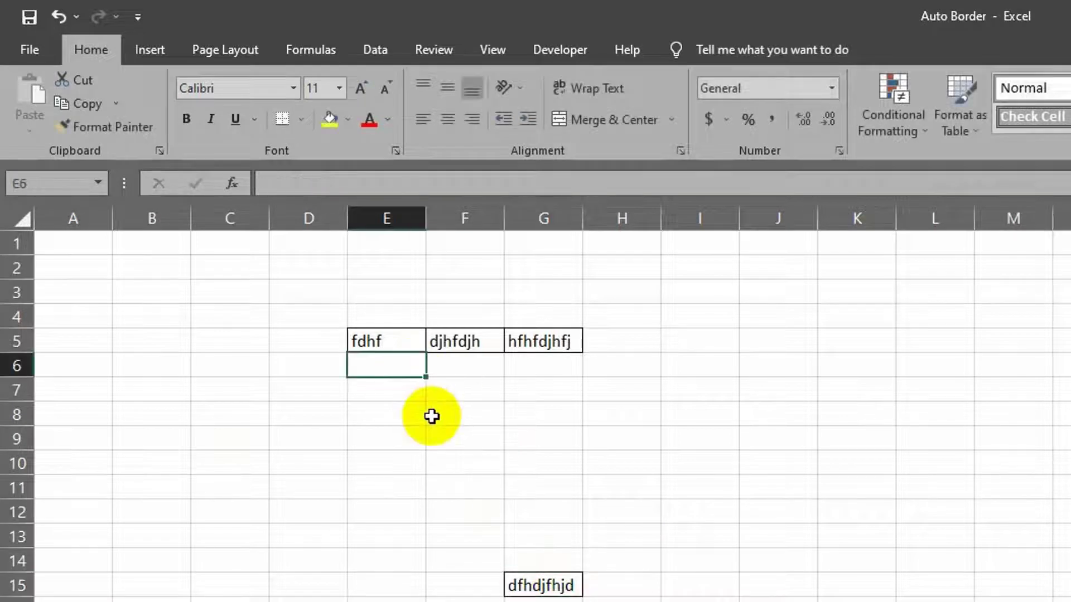
type("jdhfj")
key("Return")
type("dfjkdf")
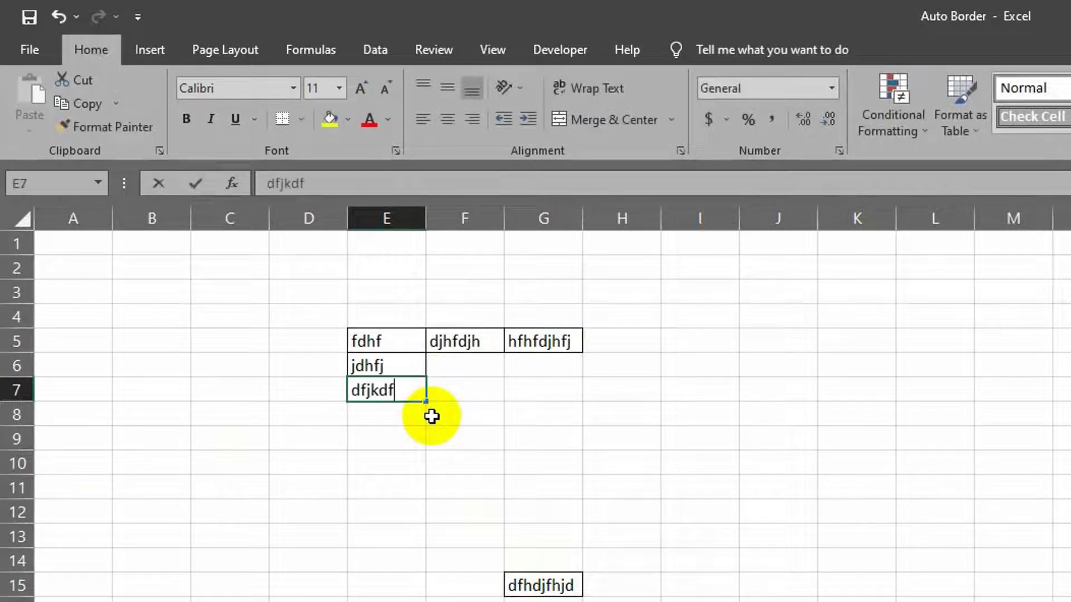
key("Return")
Select the range D3:I15 around the sample entries and delete their contents.
left_click(446, 528)
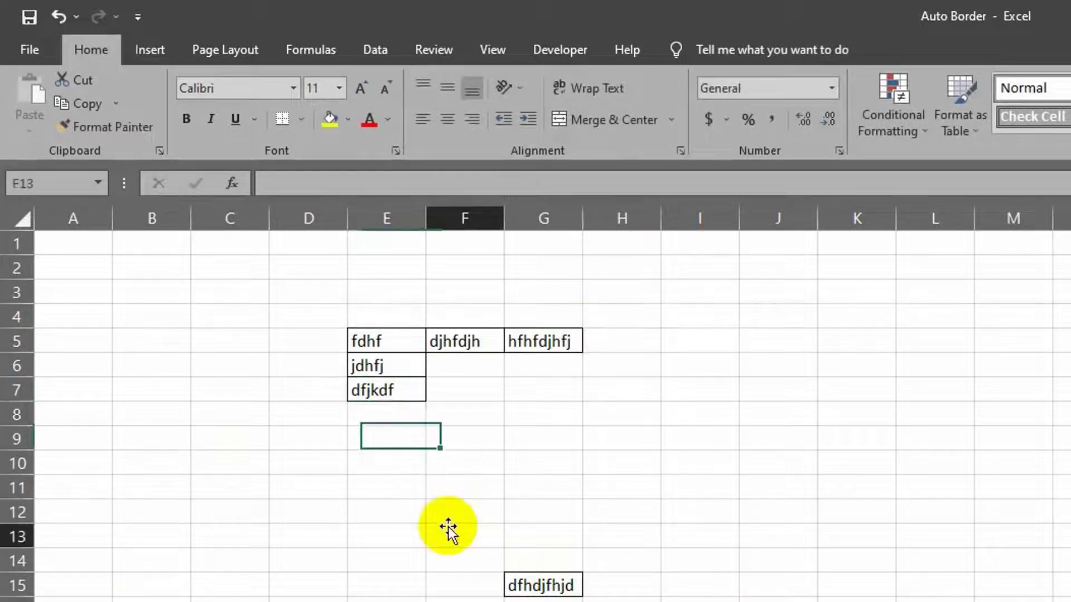
left_click_drag(327, 292, 659, 601)
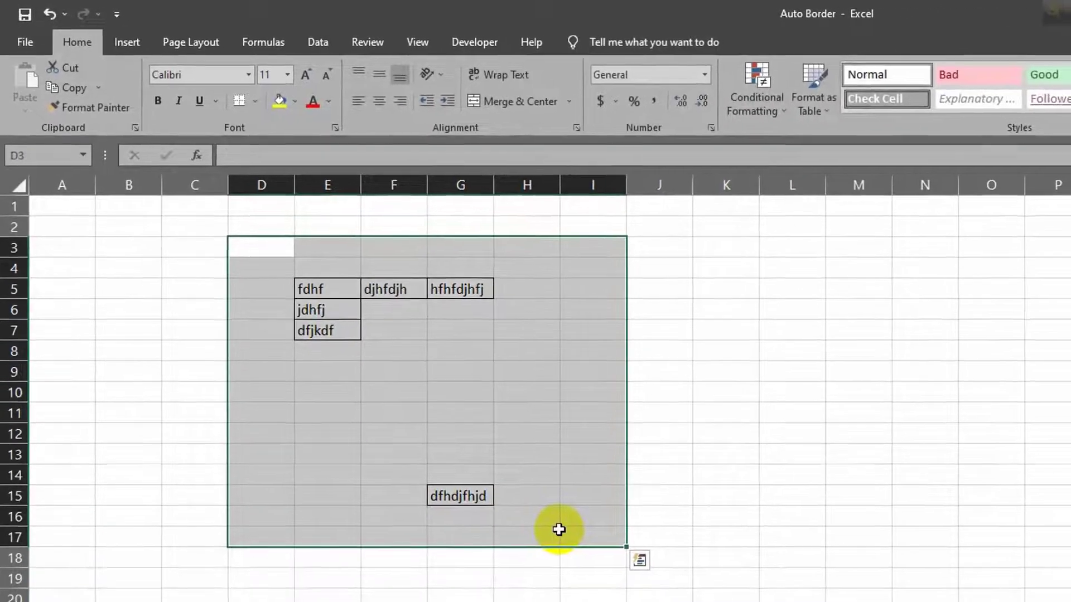
key("Delete")
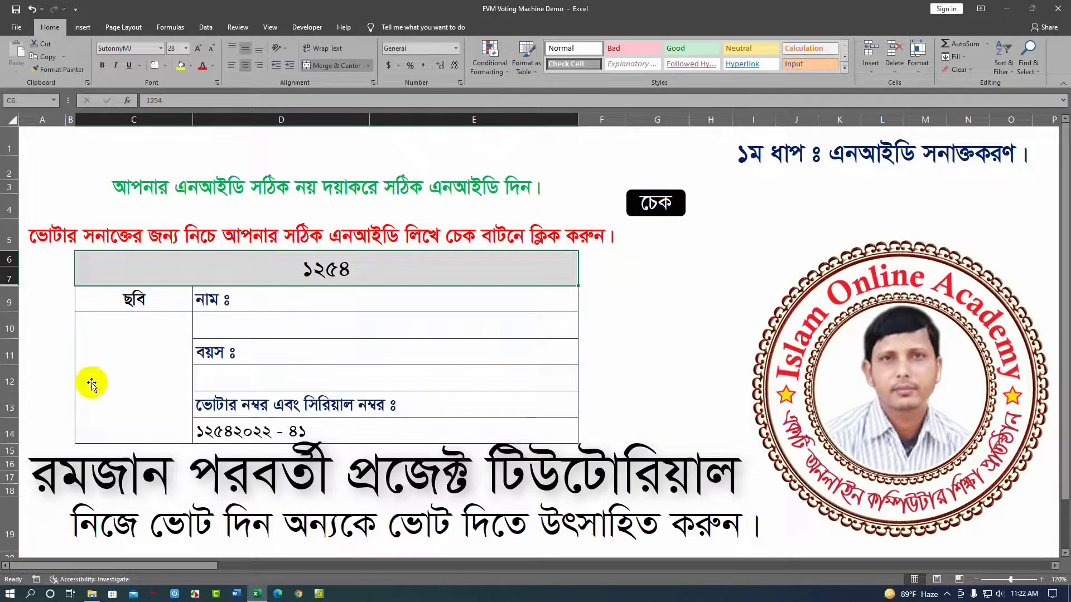
Enter a voter NID number in the voting machine sheet, run the check and enter the voting booth.
type("123457")
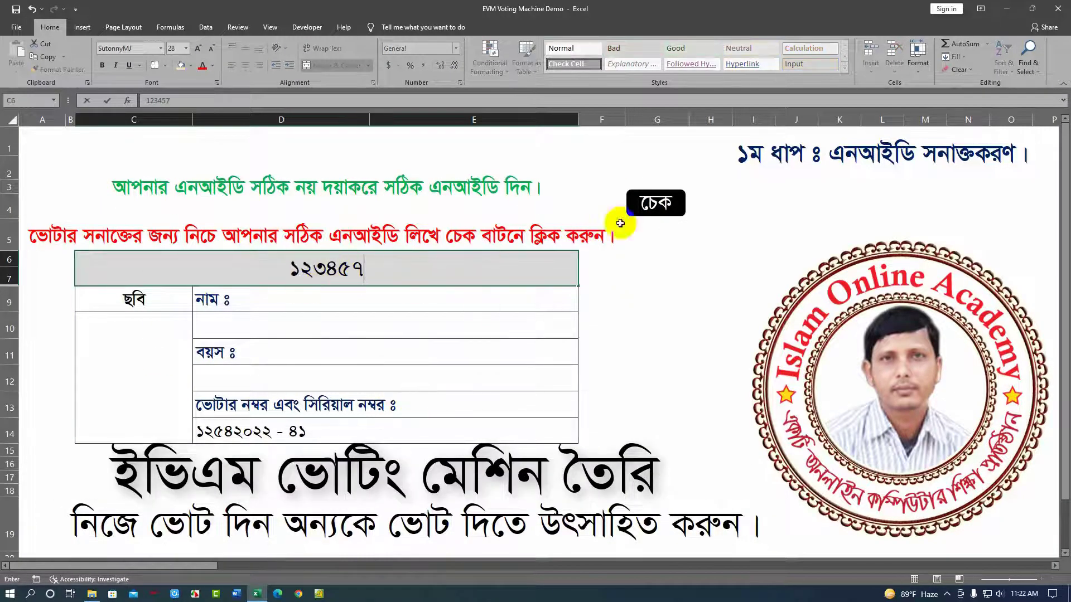
left_click(650, 208)
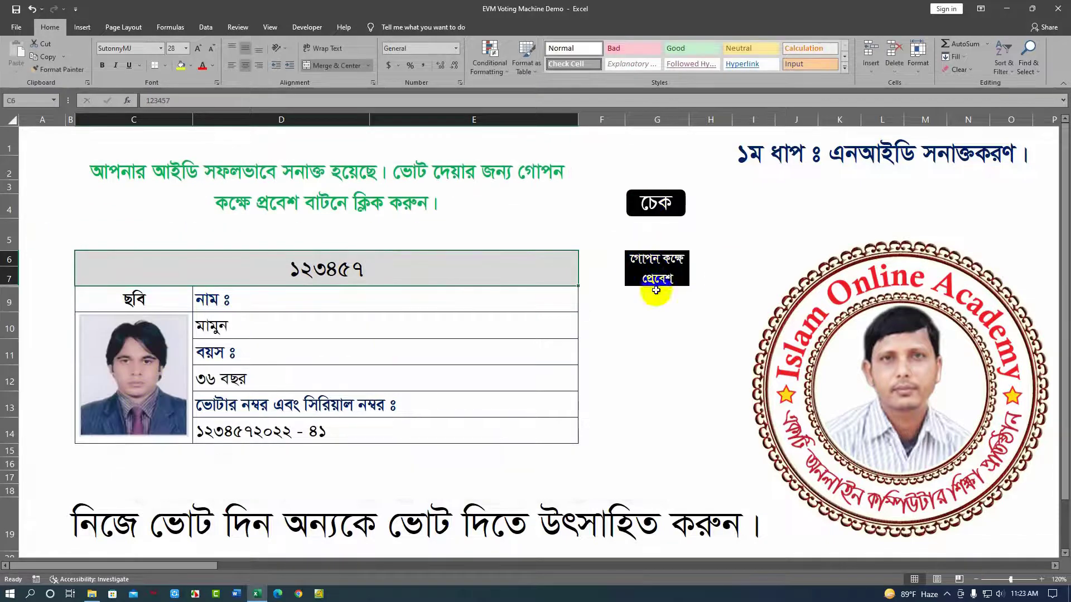
left_click(652, 267)
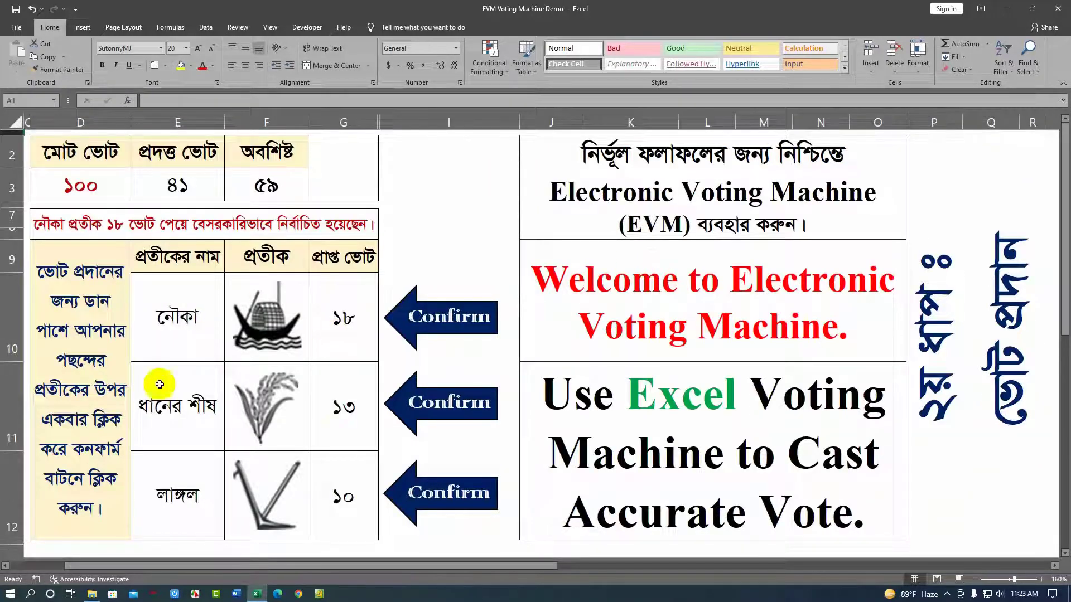
Cast and confirm a vote for the boat symbol, then dismiss the completion message with OK and Cancel.
left_click(262, 329)
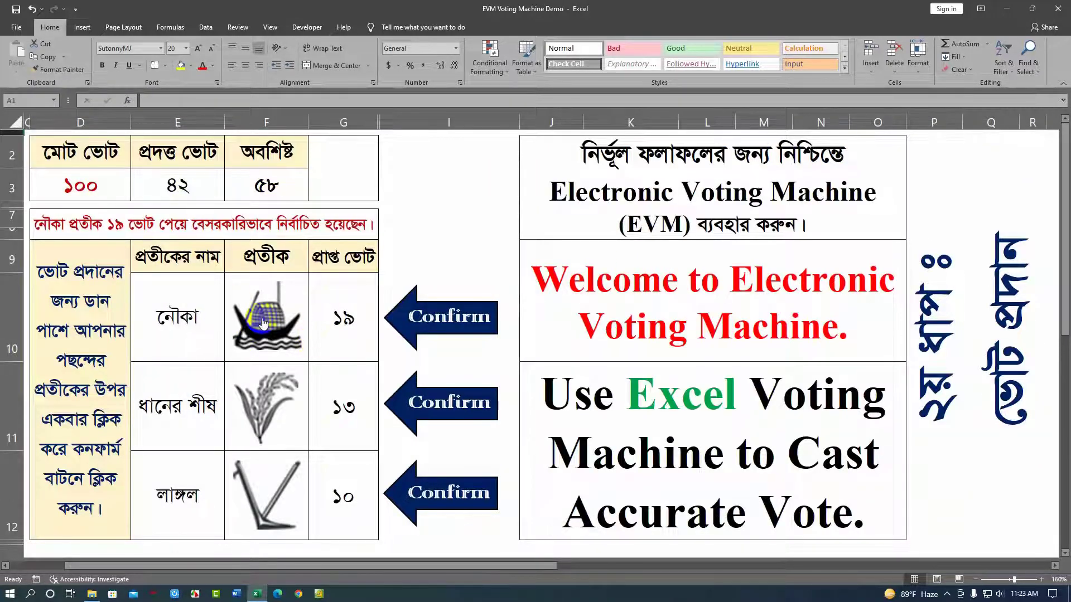
left_click(421, 316)
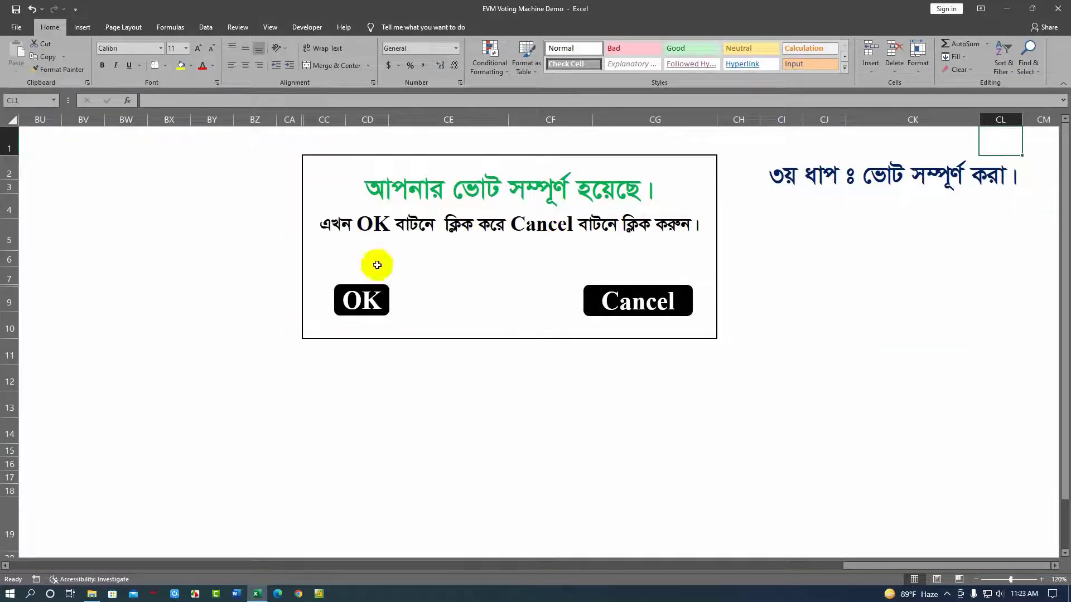
left_click(360, 299)
left_click(617, 302)
Enter another voter NID number, run the check and enter the voting booth again.
left_click(278, 270)
type("12345")
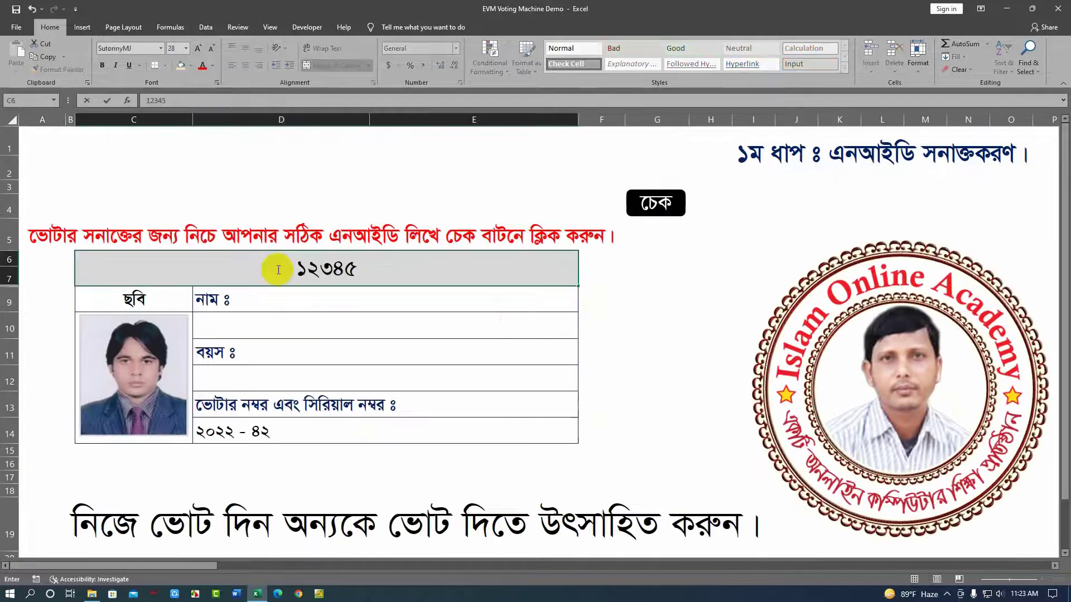
type("8")
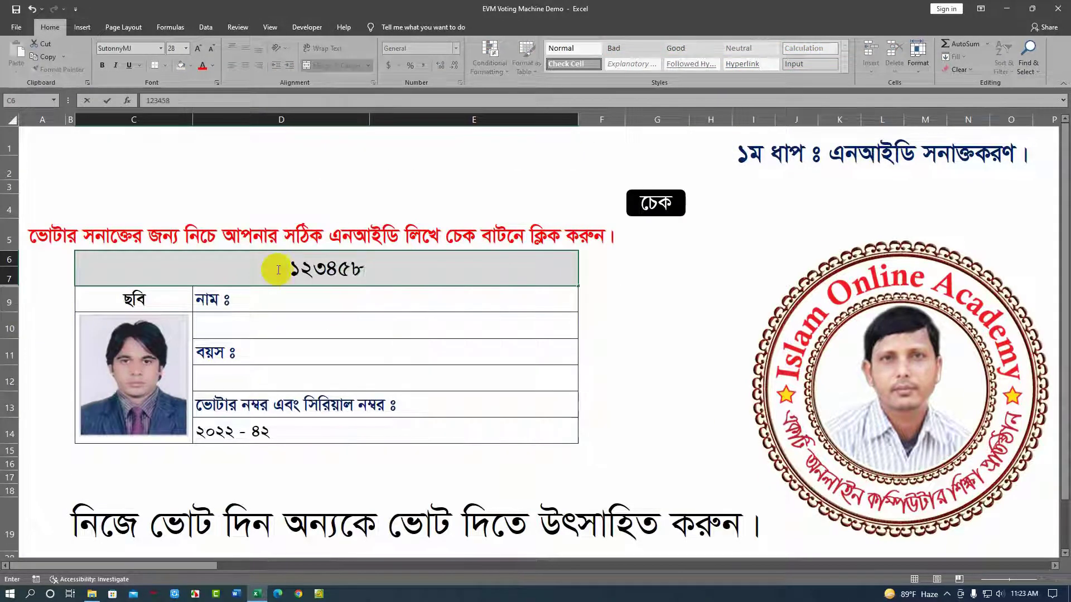
left_click(651, 202)
left_click(650, 269)
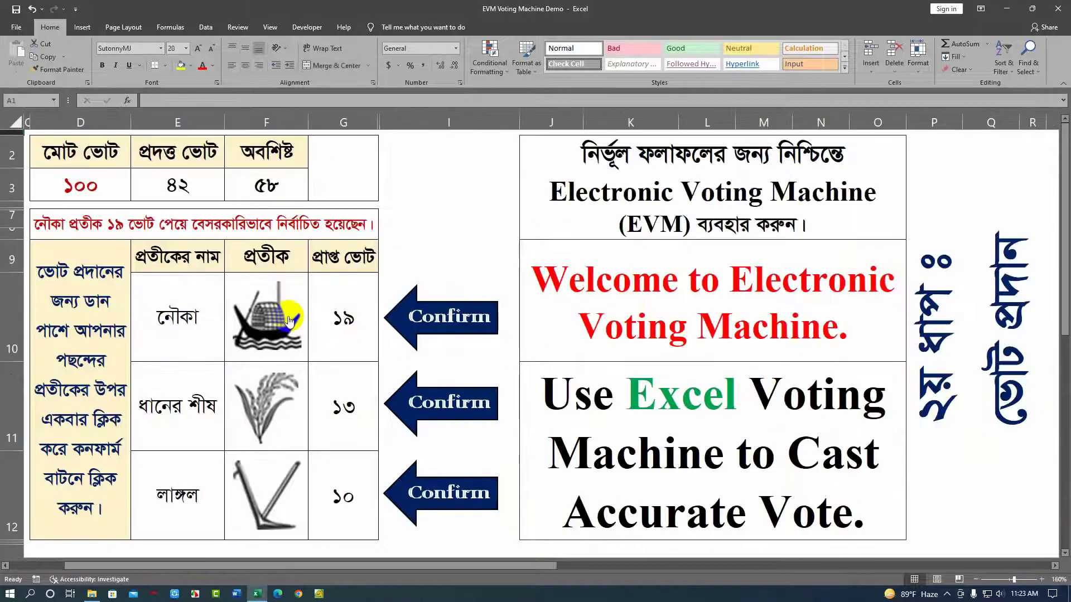
Cast and confirm a second vote for the boat symbol and close the completion message.
left_click(266, 336)
left_click(431, 317)
left_click(375, 302)
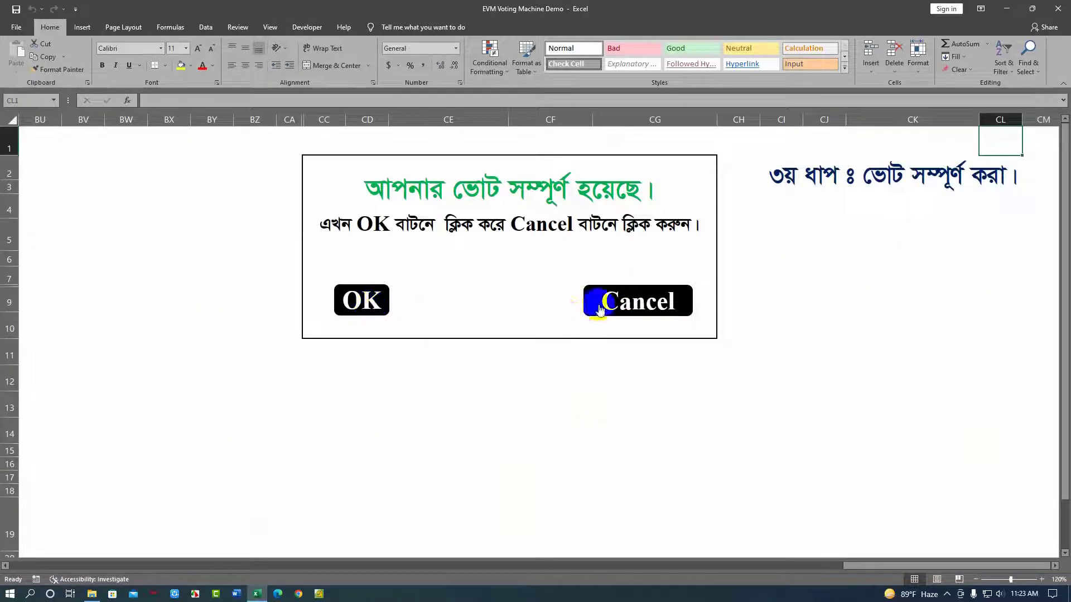
left_click(594, 306)
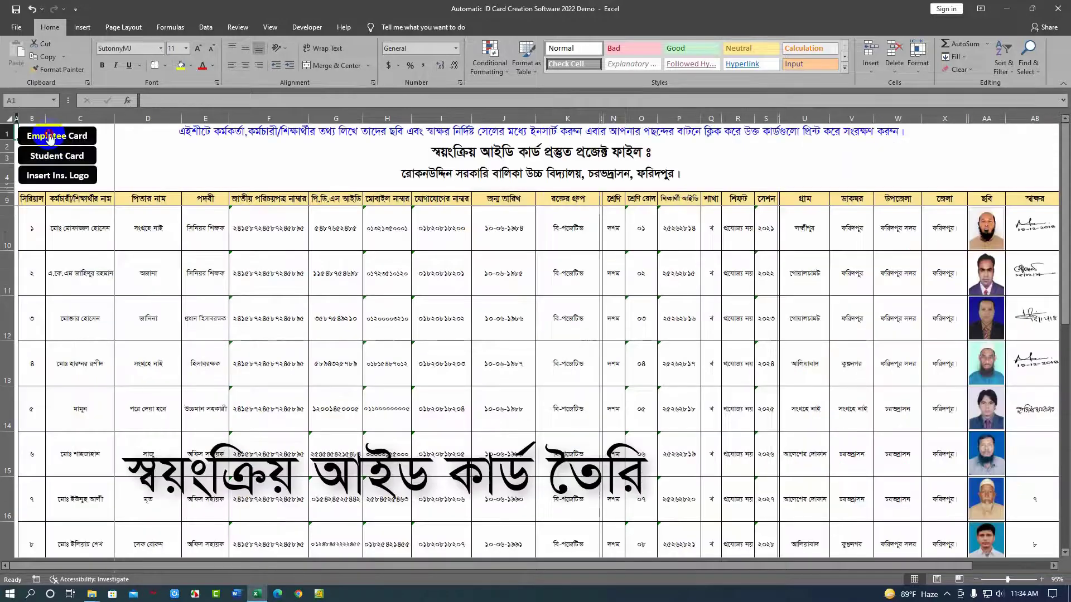
Open the Student Card sheet of the ID card workbook and return to the employee cards.
left_click(45, 134)
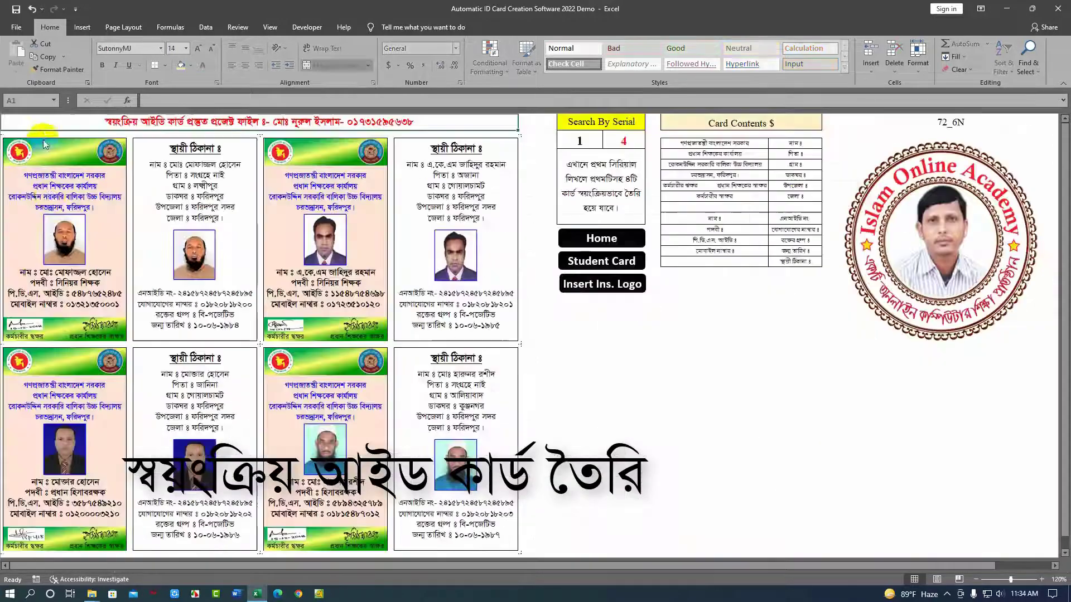
left_click(580, 336)
left_click(583, 261)
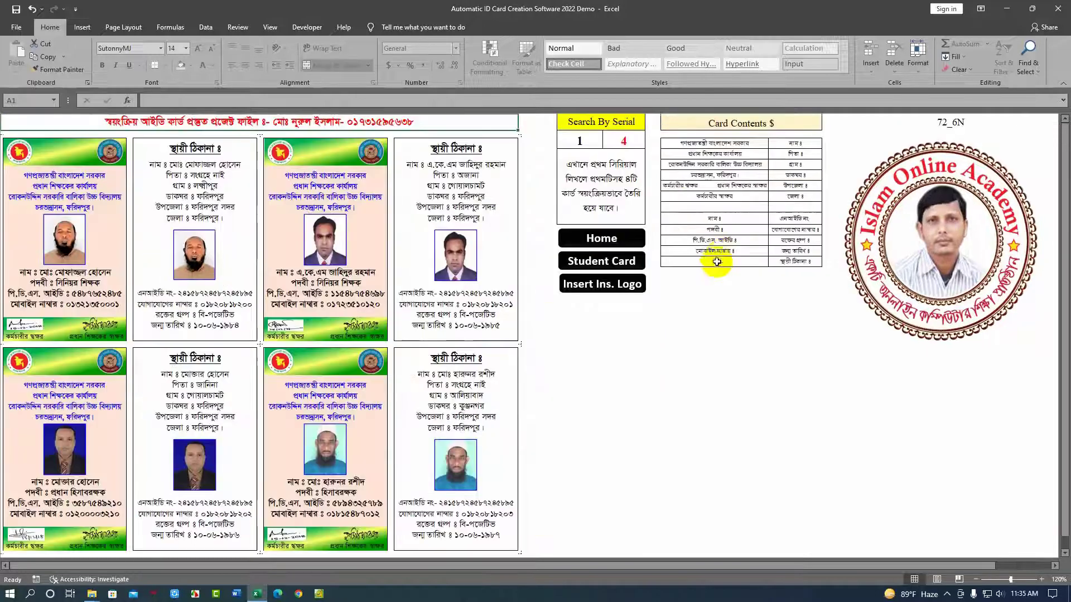
left_click(719, 260)
Set the employee card search serial to 5 to generate cards starting from serial 5.
left_click(580, 141)
type("5")
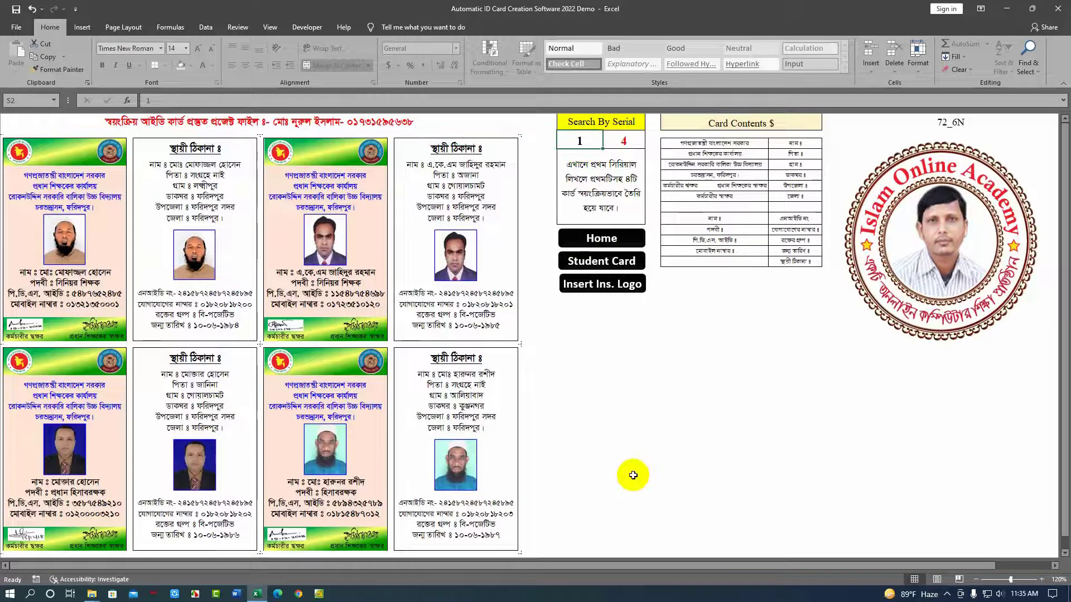
key("Return")
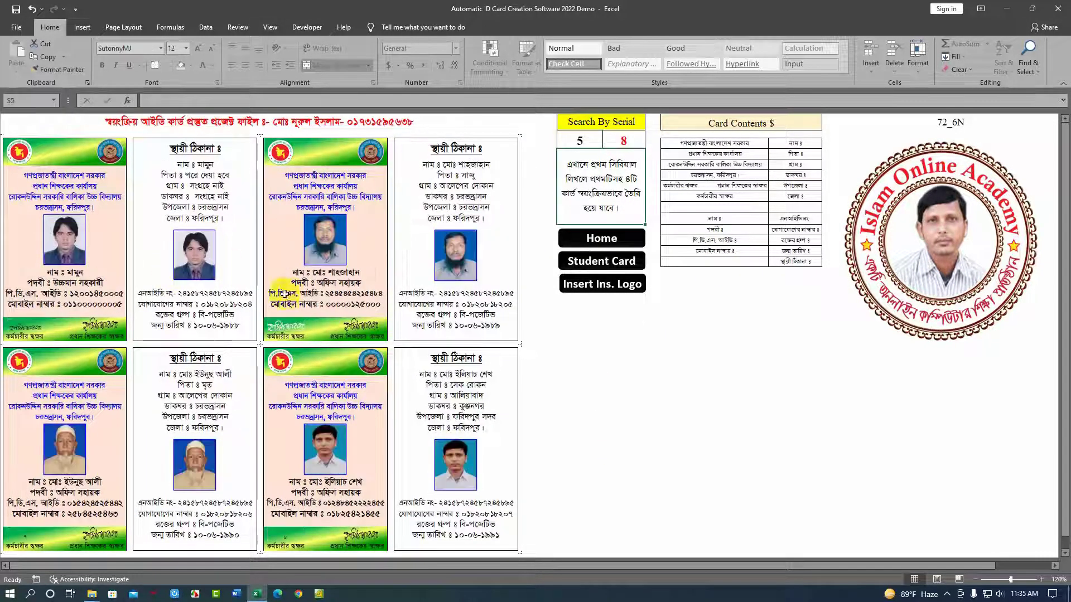
Switch to the Student Card sheet and open its print preview.
left_click(594, 259)
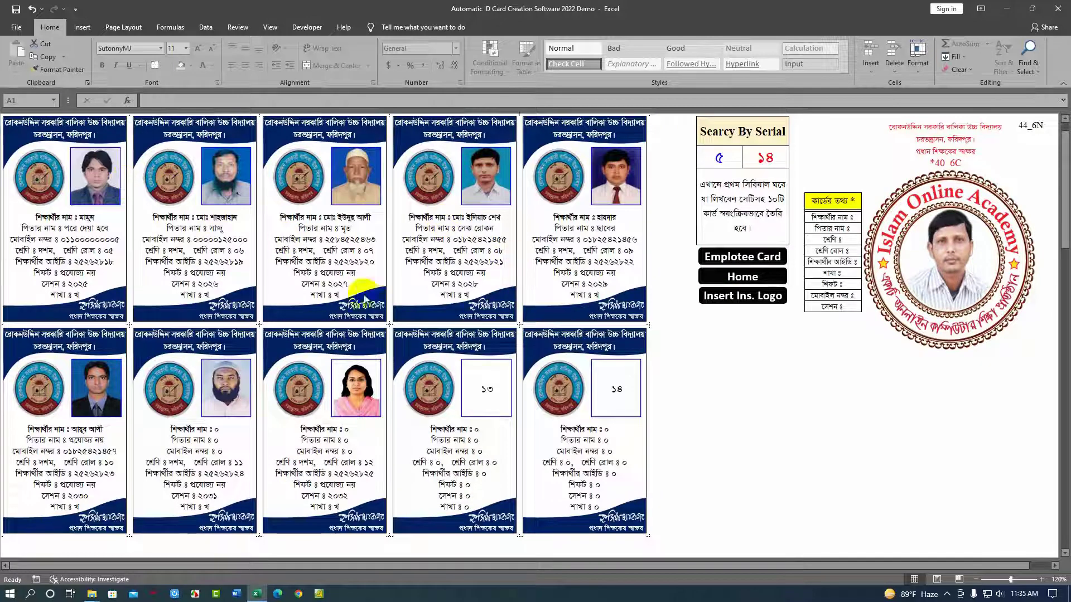
key("ctrl+p")
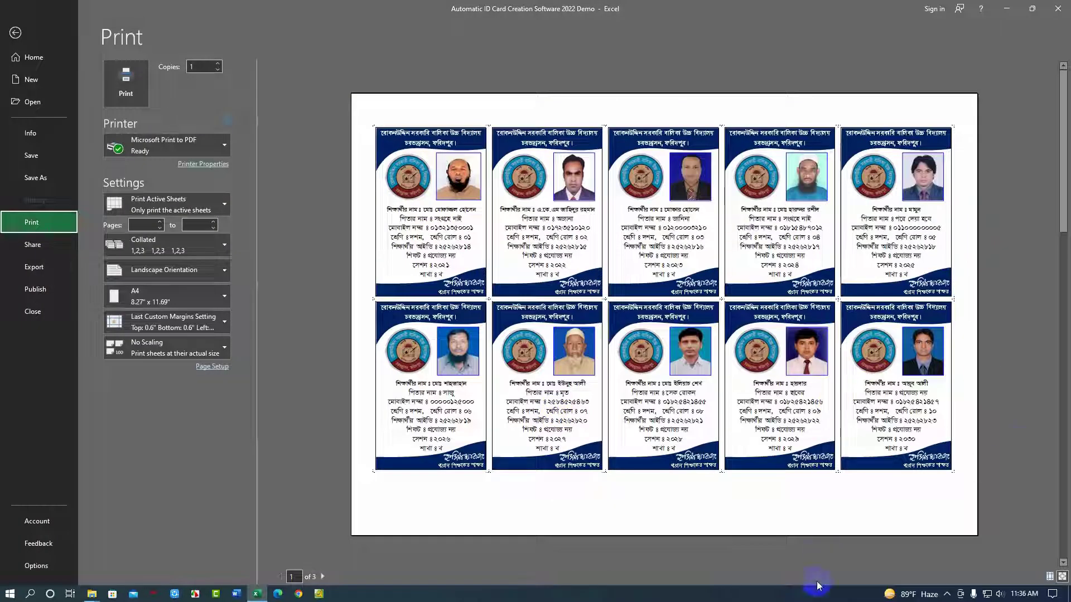